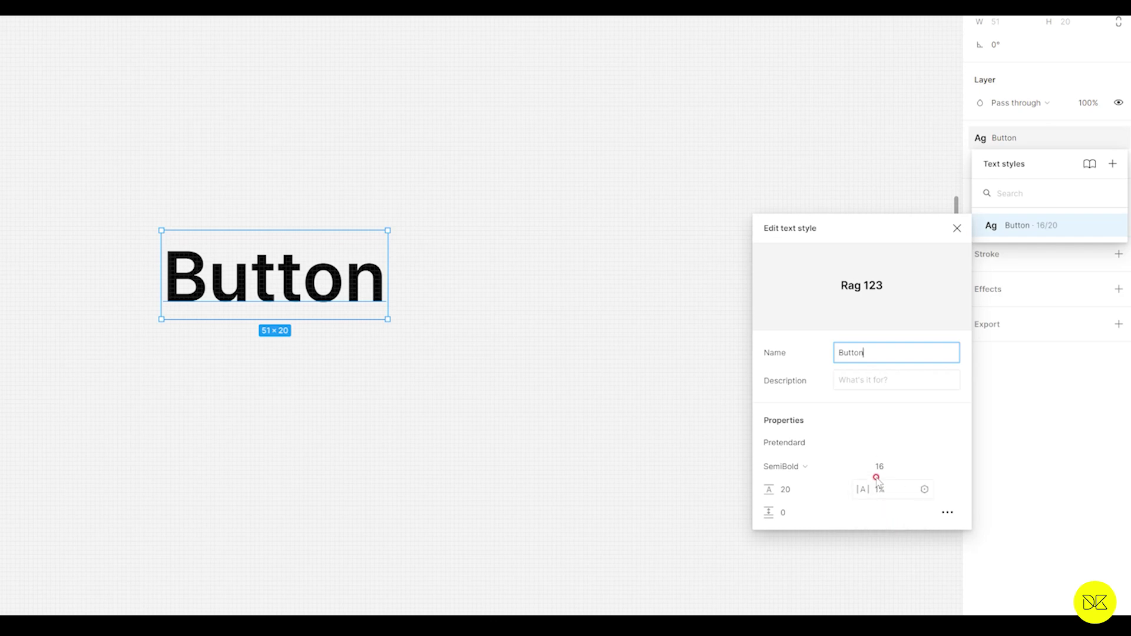
- Center-align the Button text horizontally and place it in the middle of the BTN frame
left_click(1046, 369)
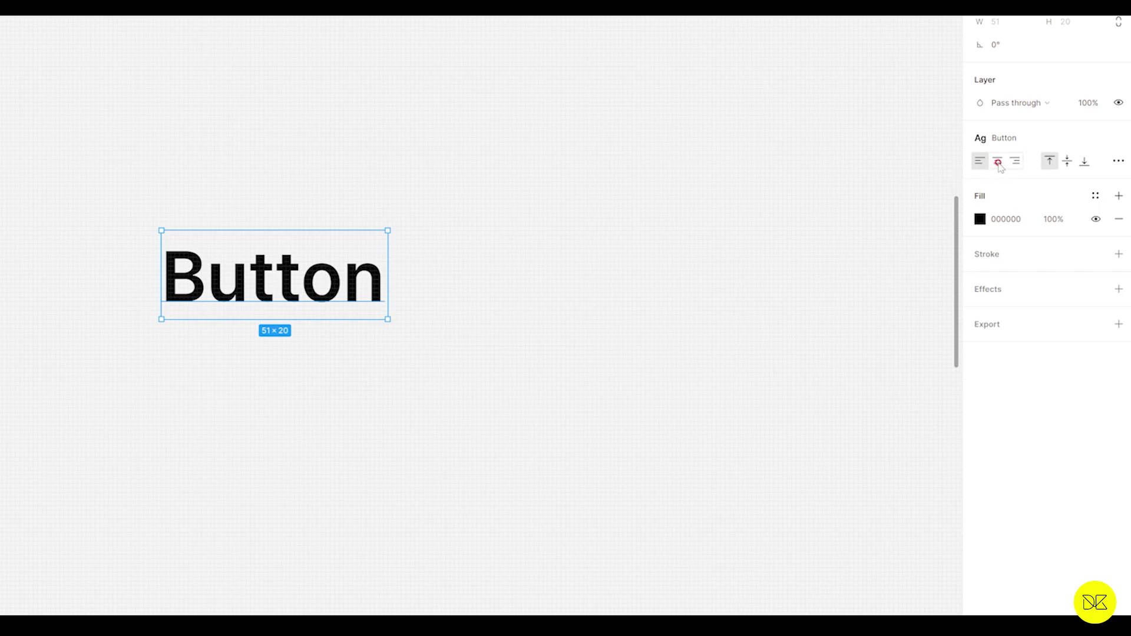
left_click(997, 161)
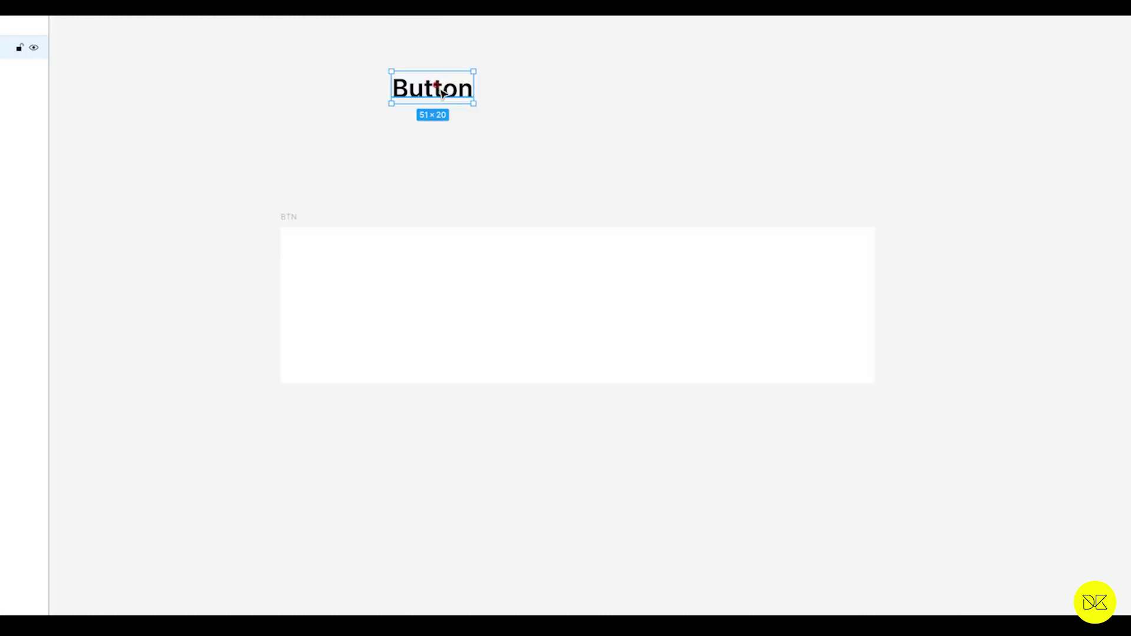
left_click_drag(446, 91, 581, 307)
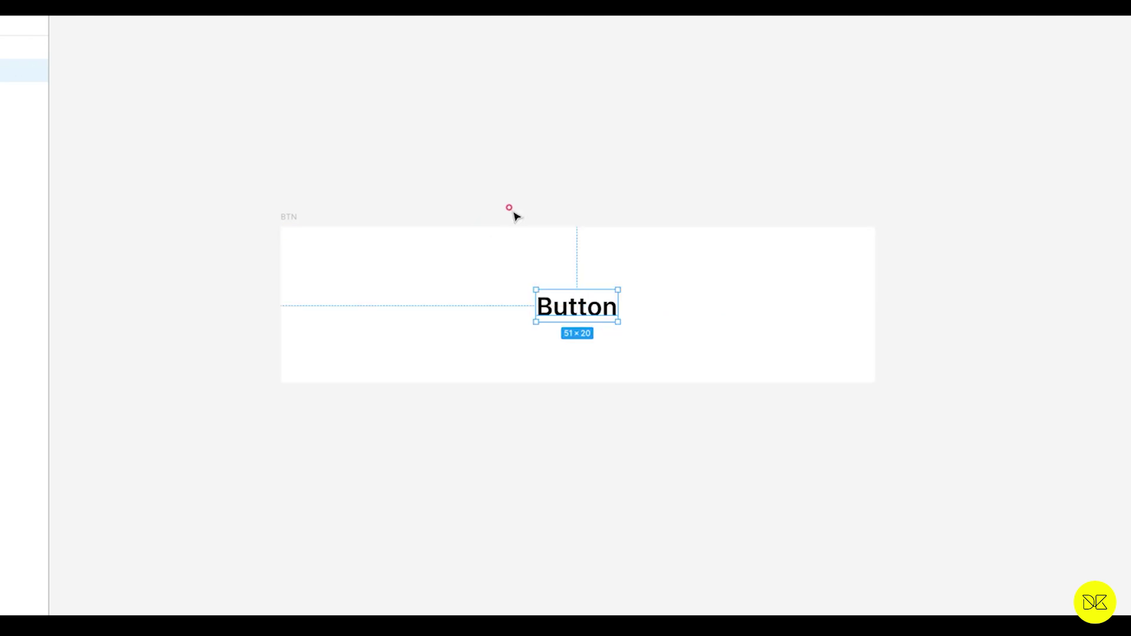
left_click(609, 159)
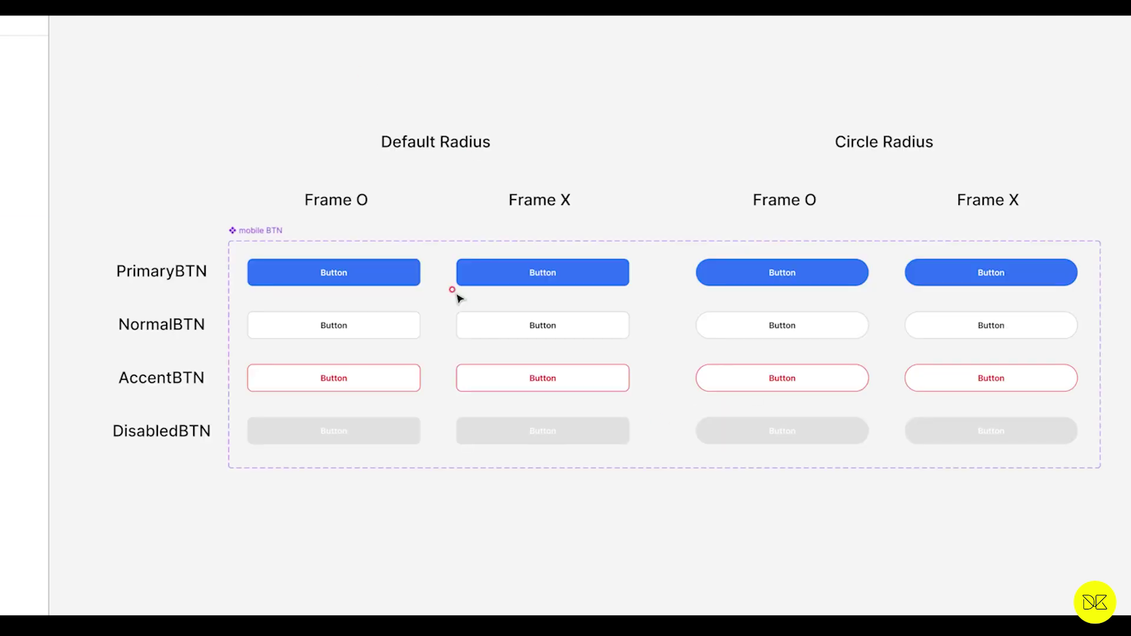
scroll(288, 401, "up", 5)
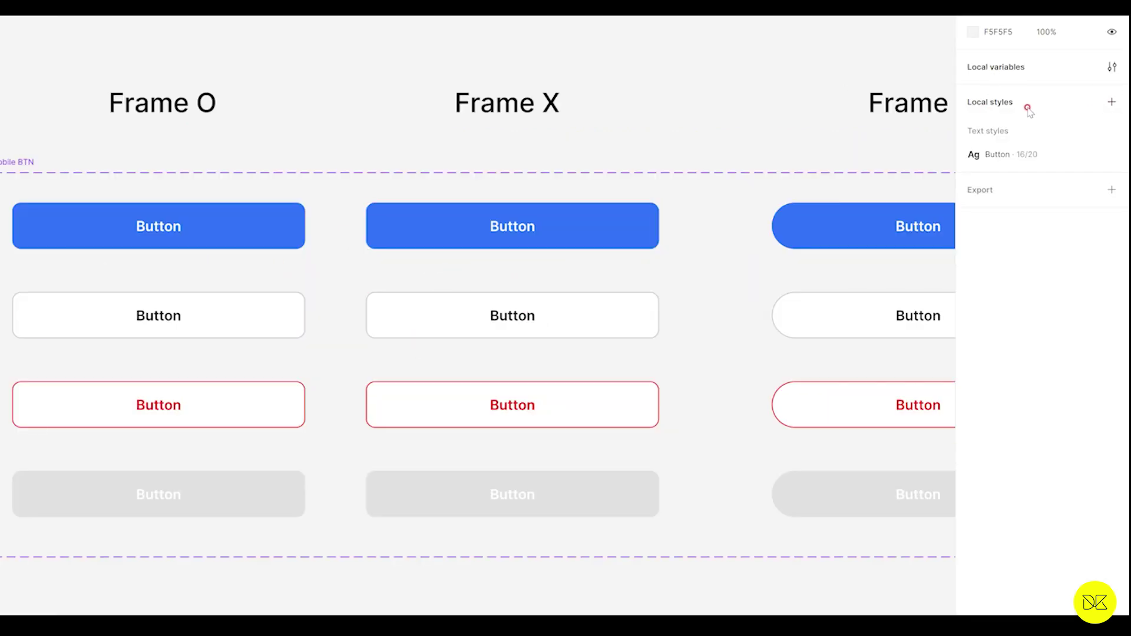
left_click(1112, 102)
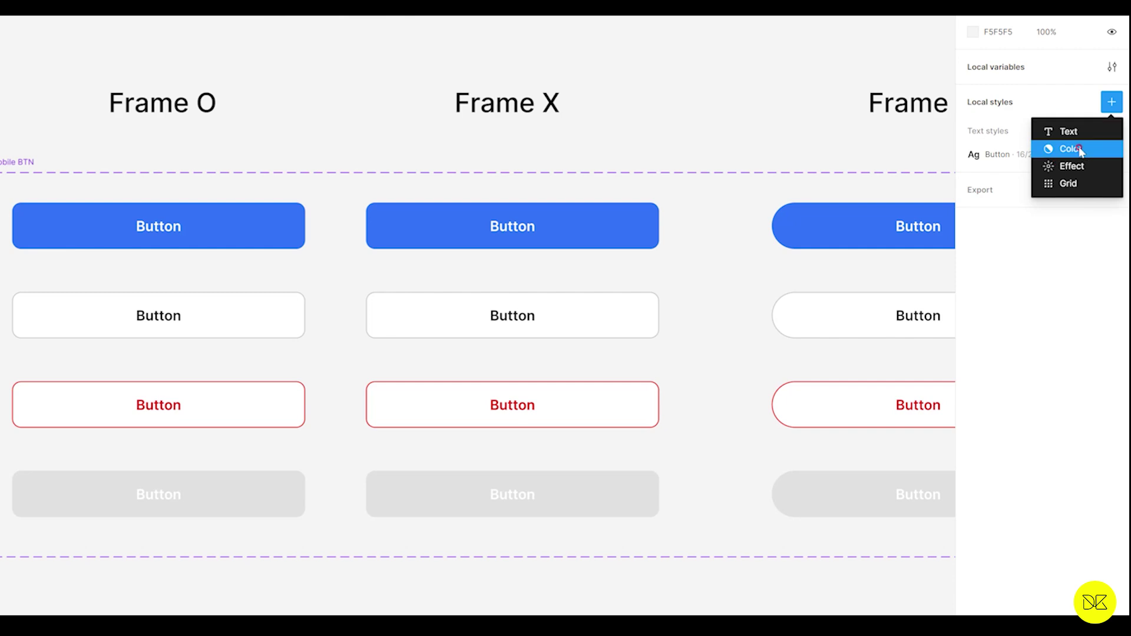
left_click(994, 59)
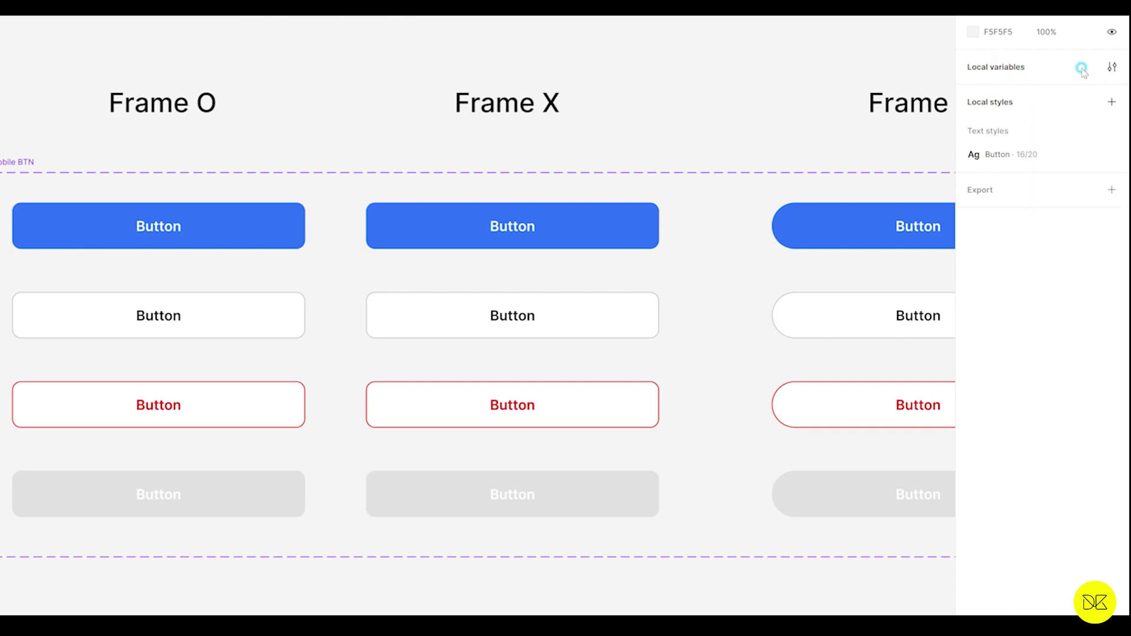
- Examine the local color variables in Collection 1, going through the Surface, TextIcon and Border groups
left_click(1112, 67)
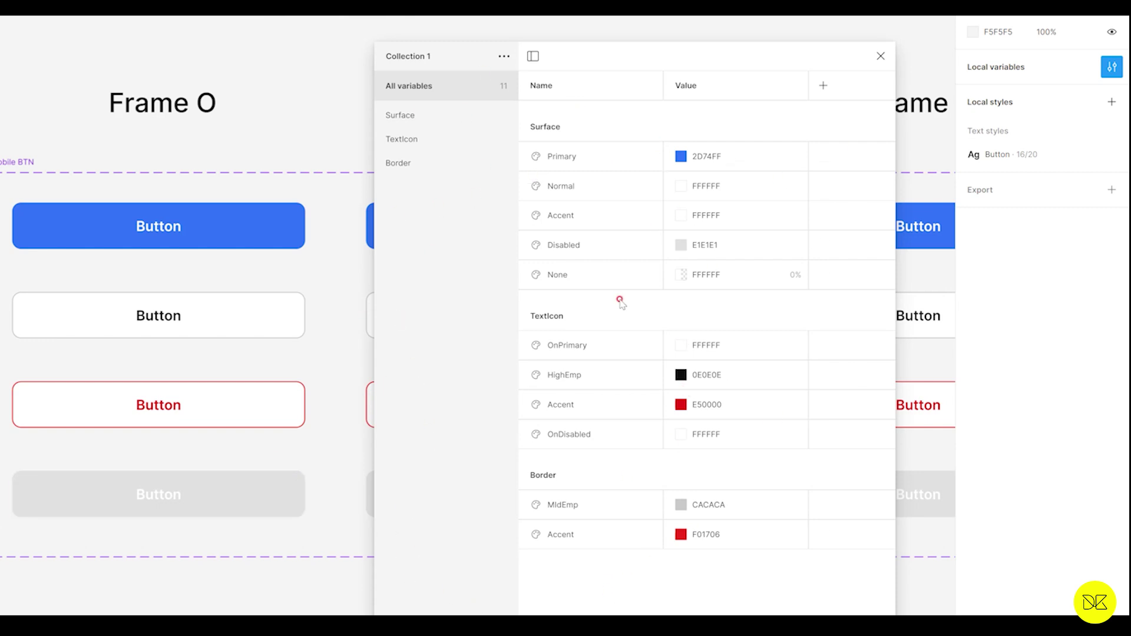
left_click(412, 117)
left_click(413, 140)
left_click(408, 165)
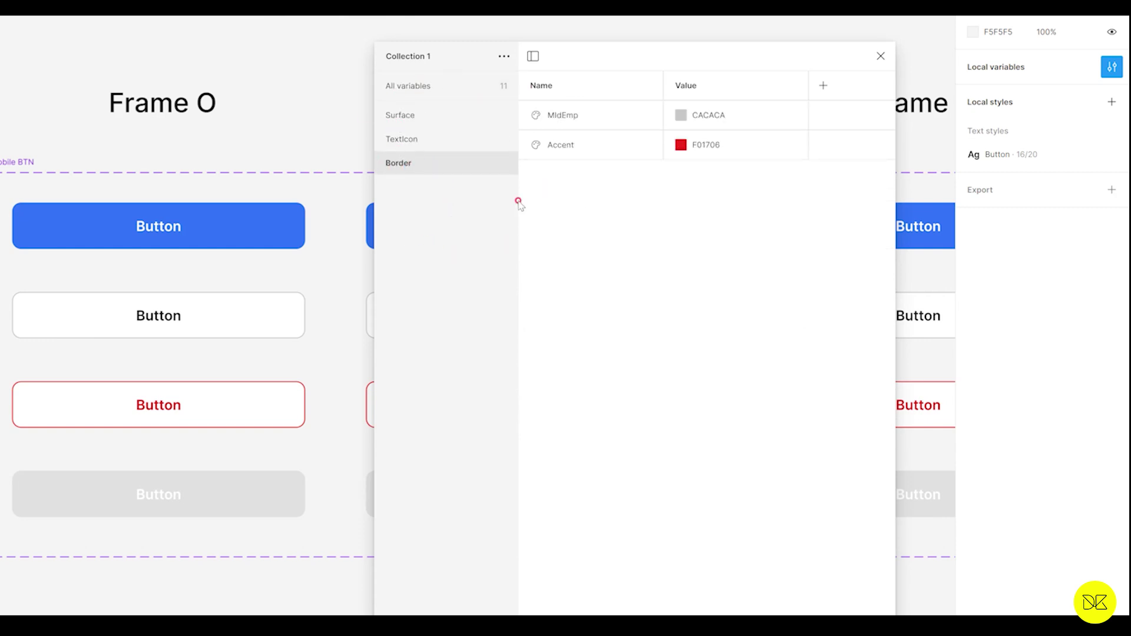
left_click(412, 123)
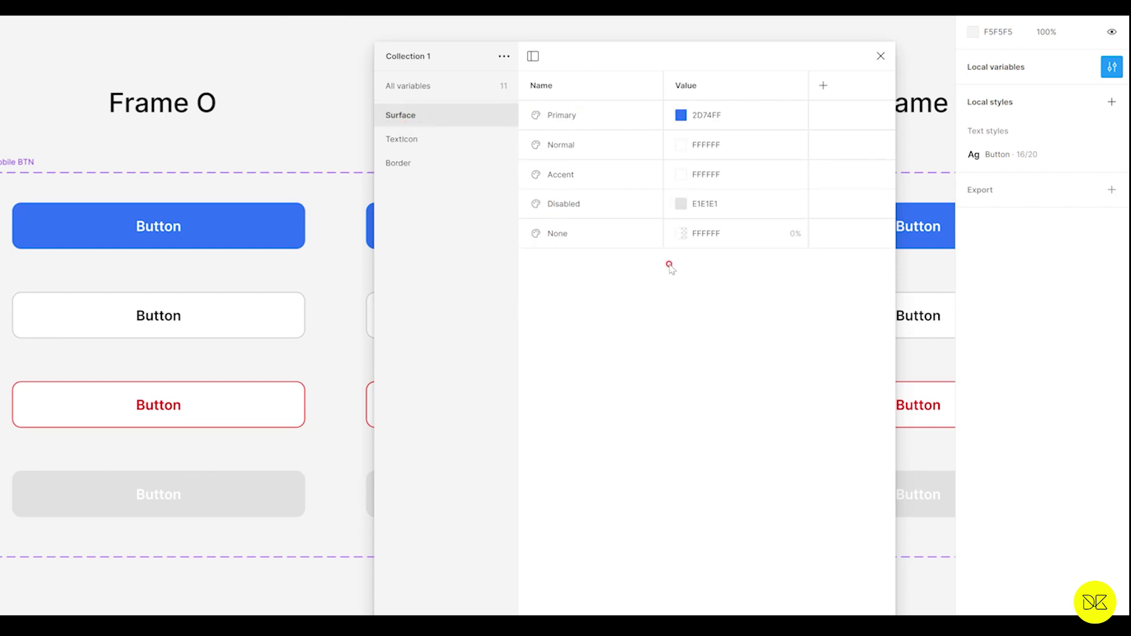
left_click(421, 139)
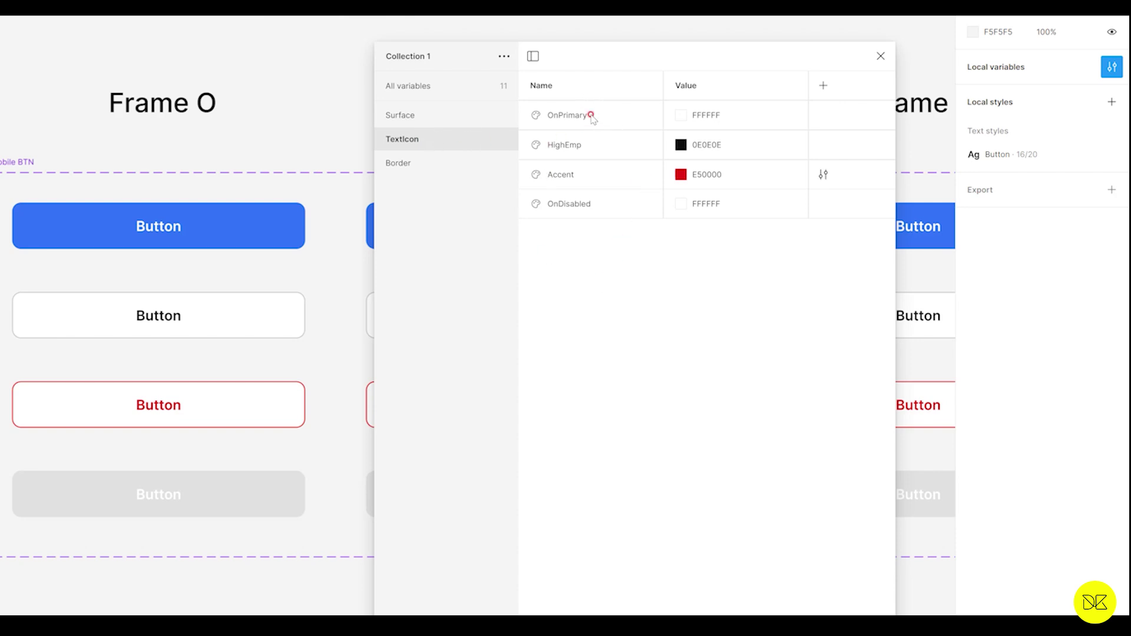
left_click(407, 165)
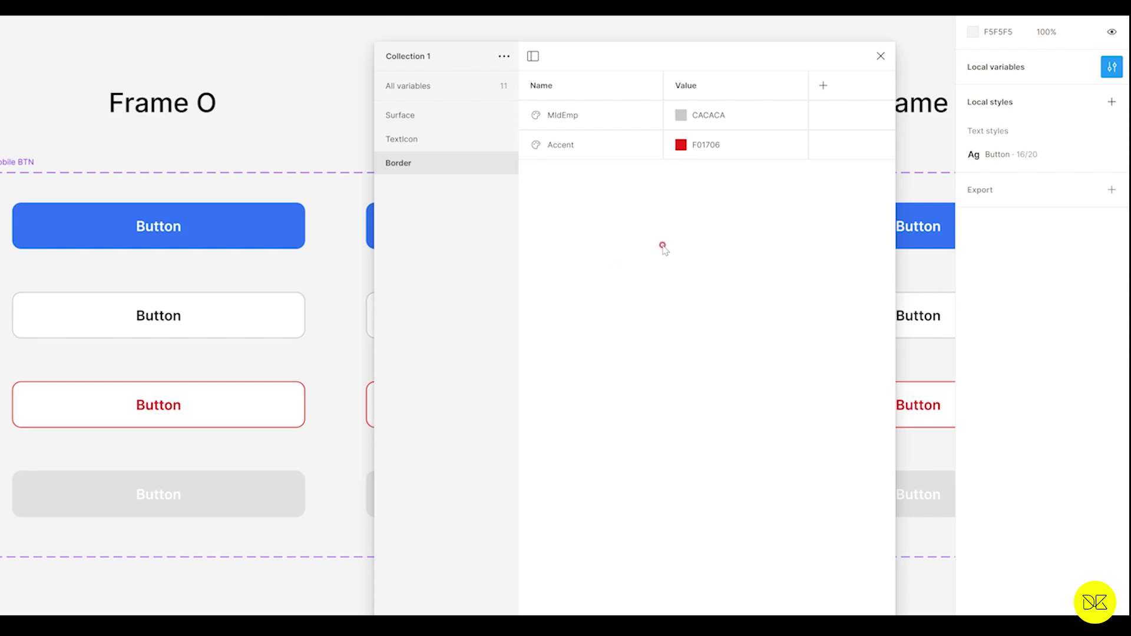
left_click(410, 86)
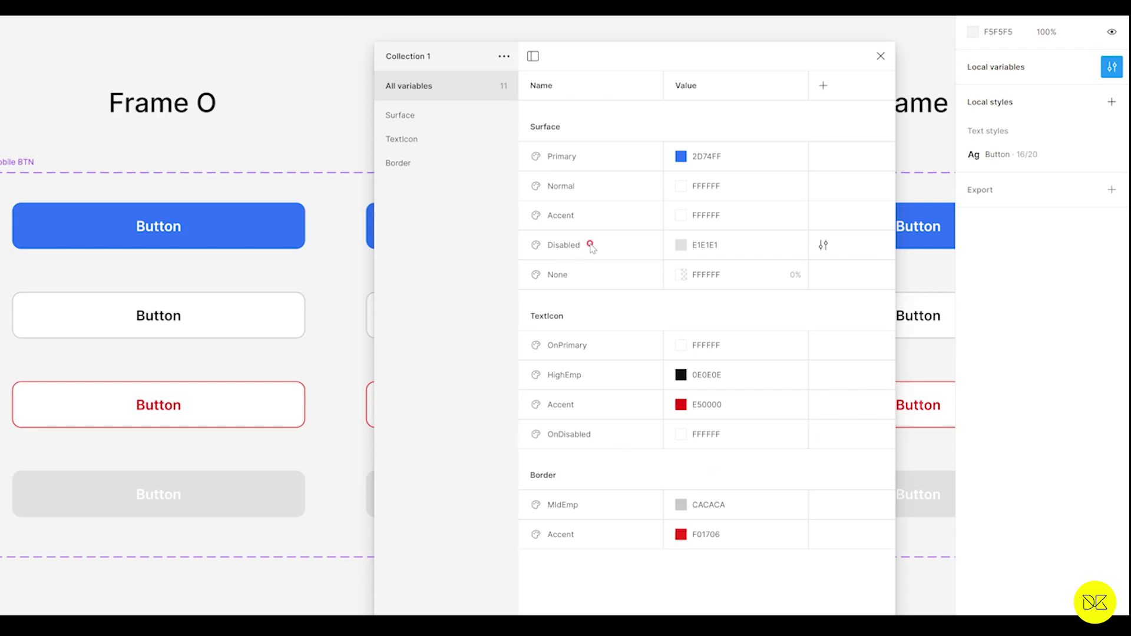
left_click(410, 122)
left_click(396, 149)
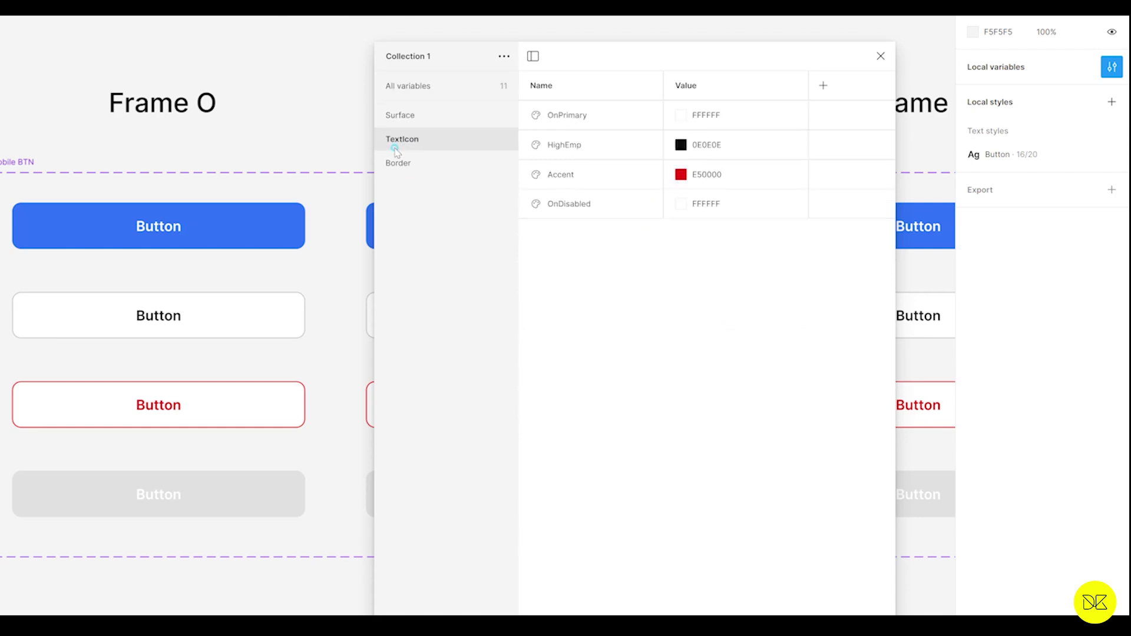
left_click(399, 167)
left_click(456, 205)
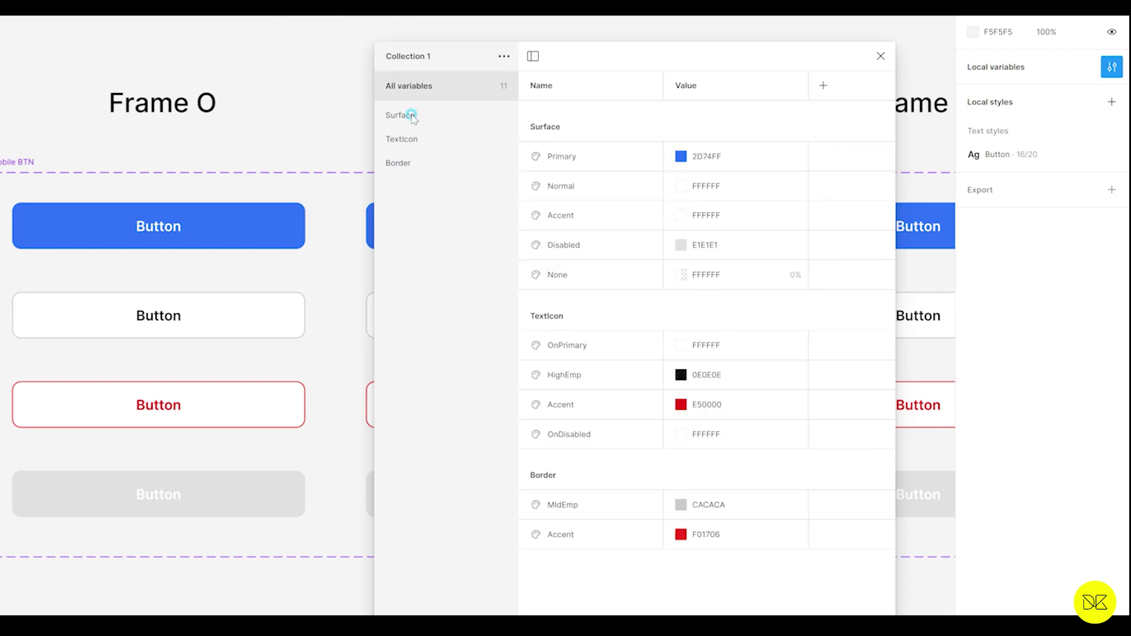
left_click(412, 117)
left_click(408, 140)
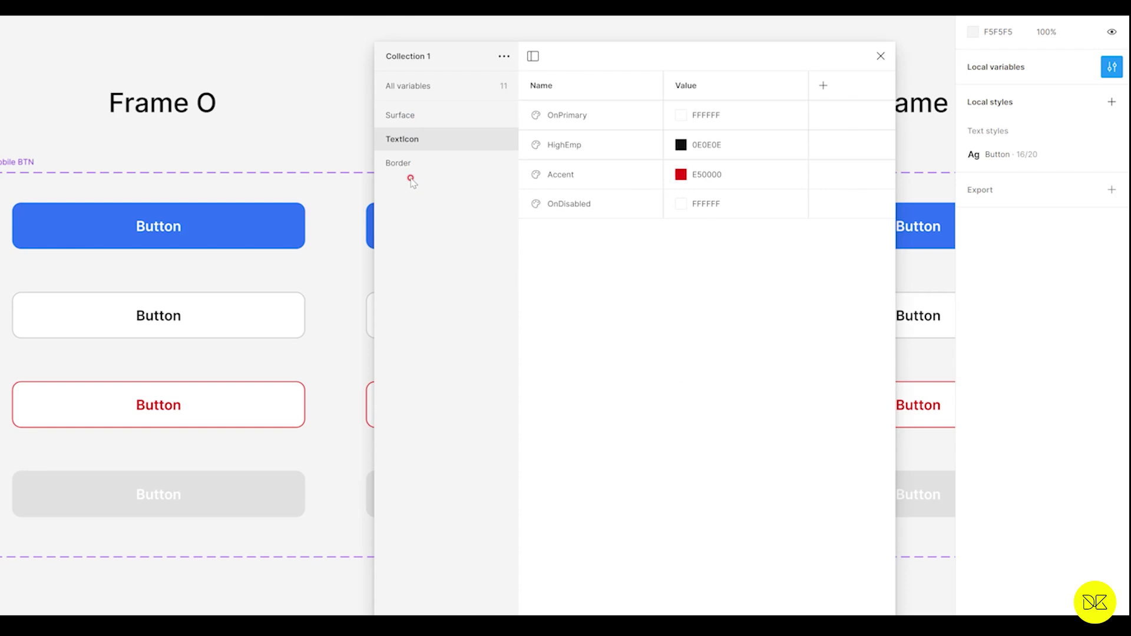
left_click(411, 164)
left_click(584, 161)
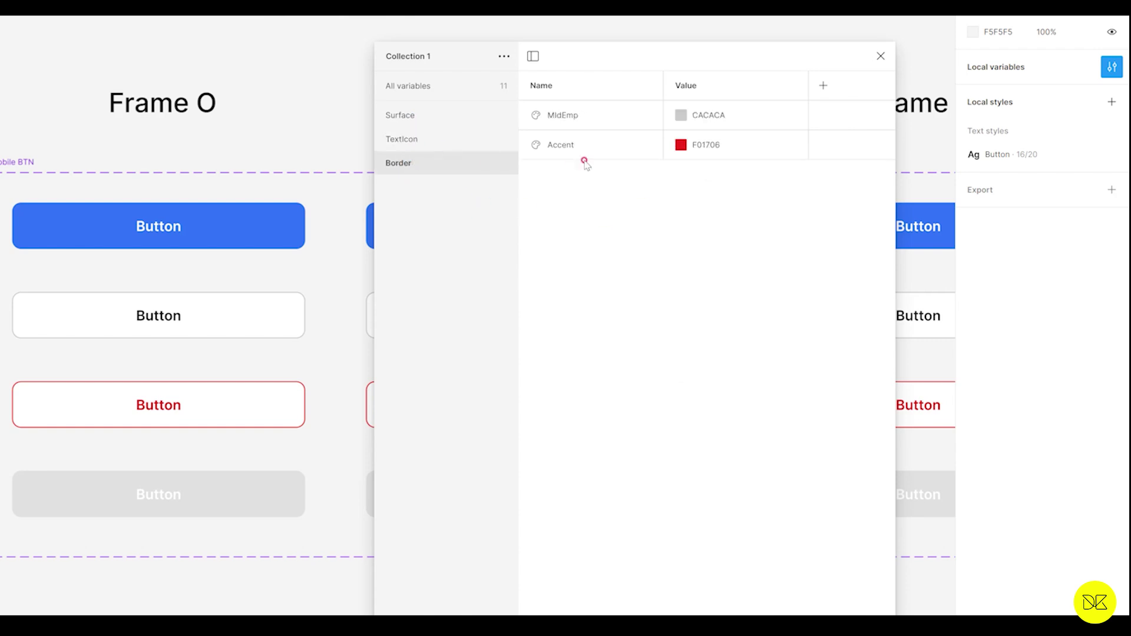
left_click(411, 117)
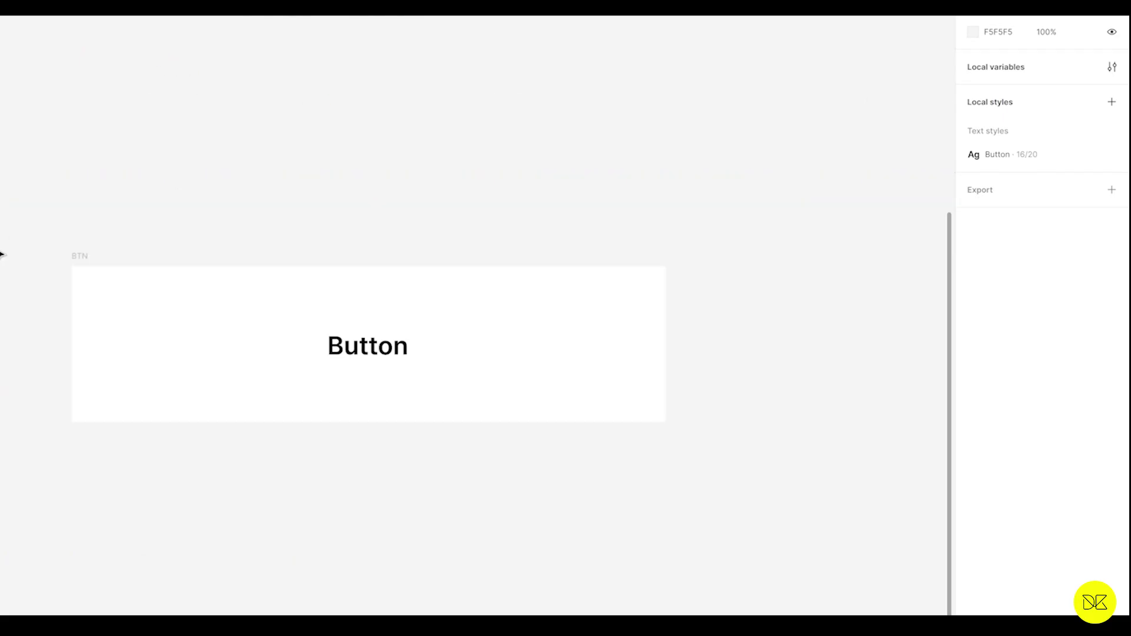
- Fill the BTN frame with the Surface/Primary color variable
left_click_drag(3, 228, 741, 447)
left_click(722, 459)
left_click(76, 258)
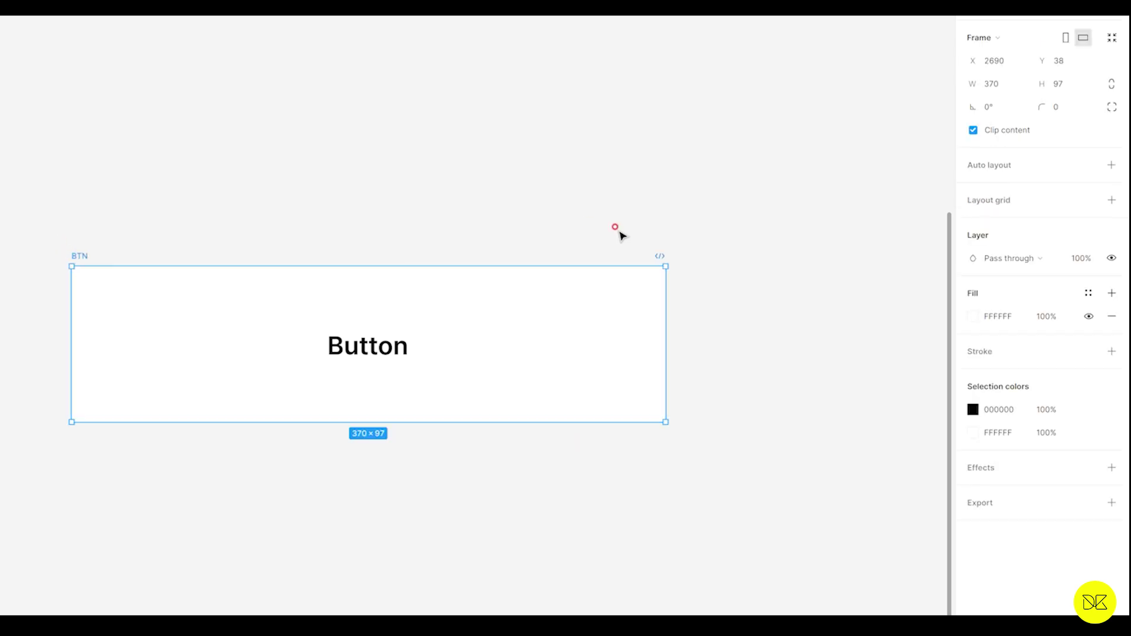
left_click(973, 317)
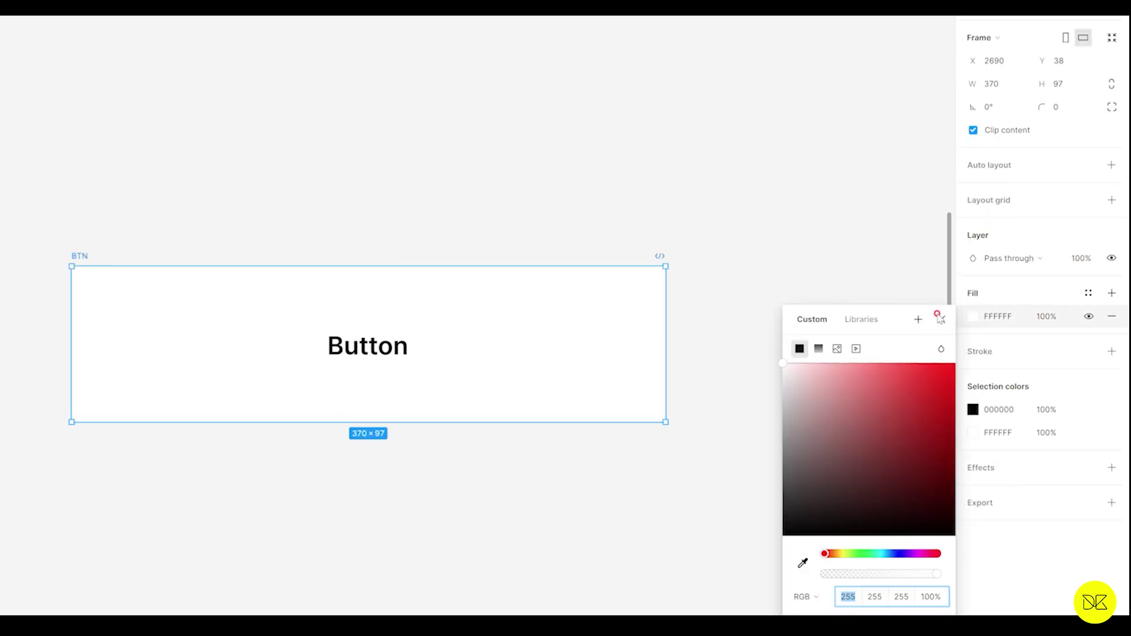
left_click(851, 321)
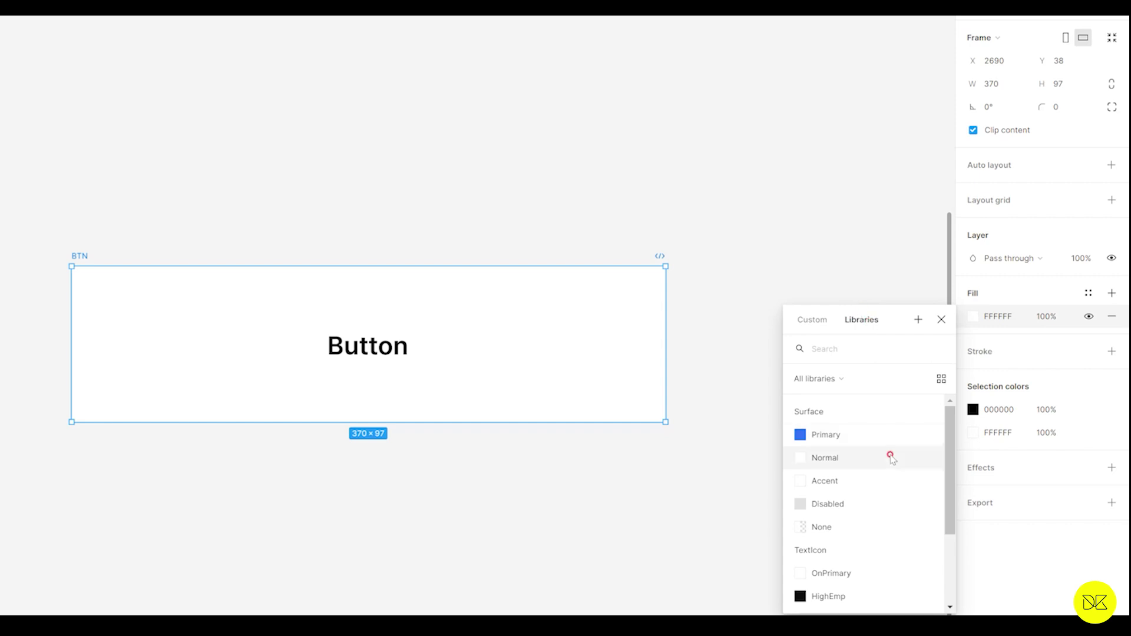
scroll(846, 453, "down", 3)
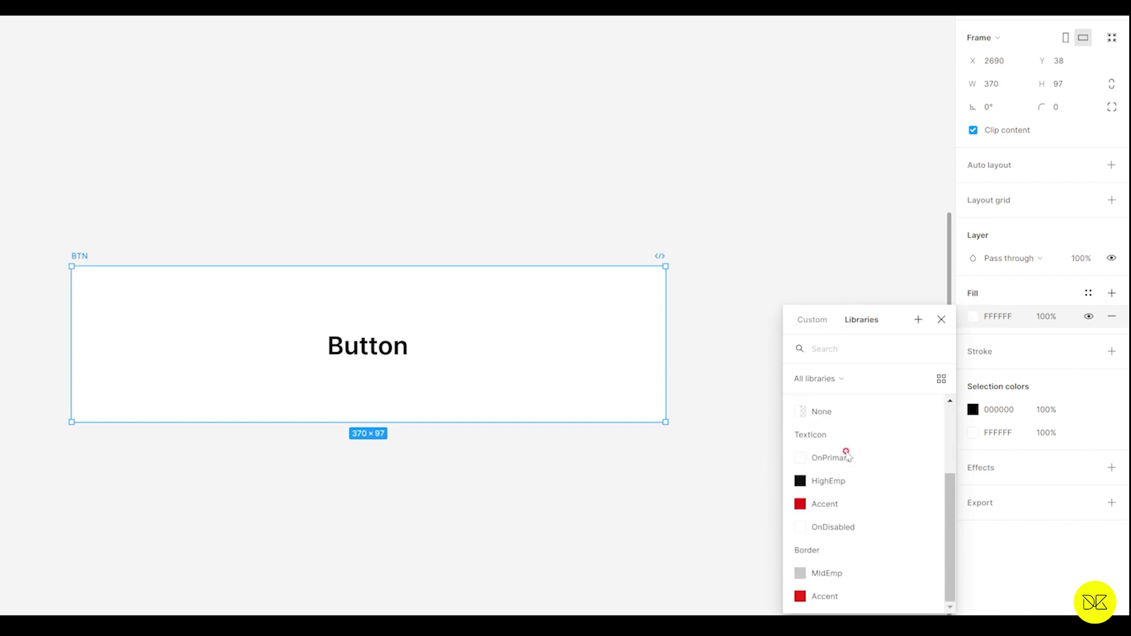
scroll(855, 508, "up", 3)
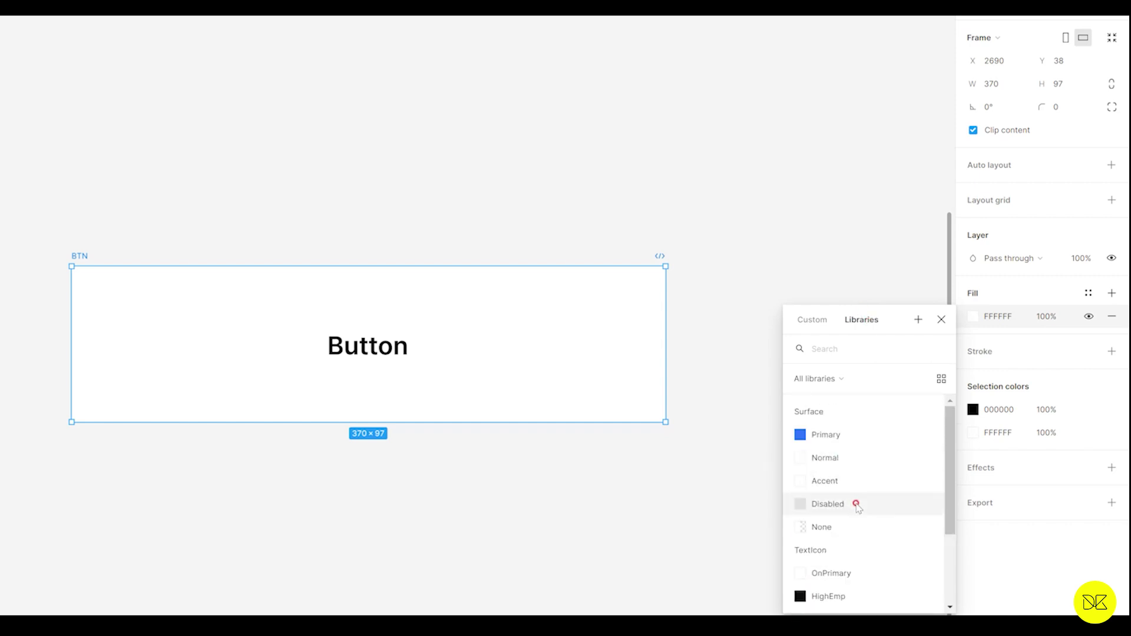
left_click(843, 438)
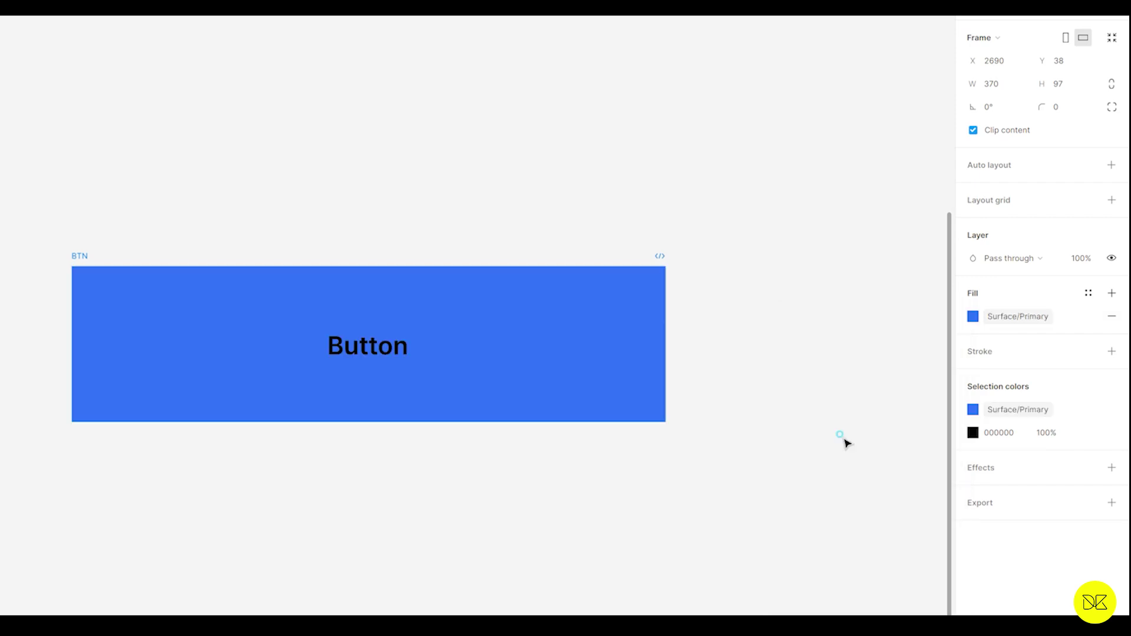
- Apply the TextIcon/OnPrimary color variable to the Button label's fill
left_click(416, 452)
left_click(381, 354)
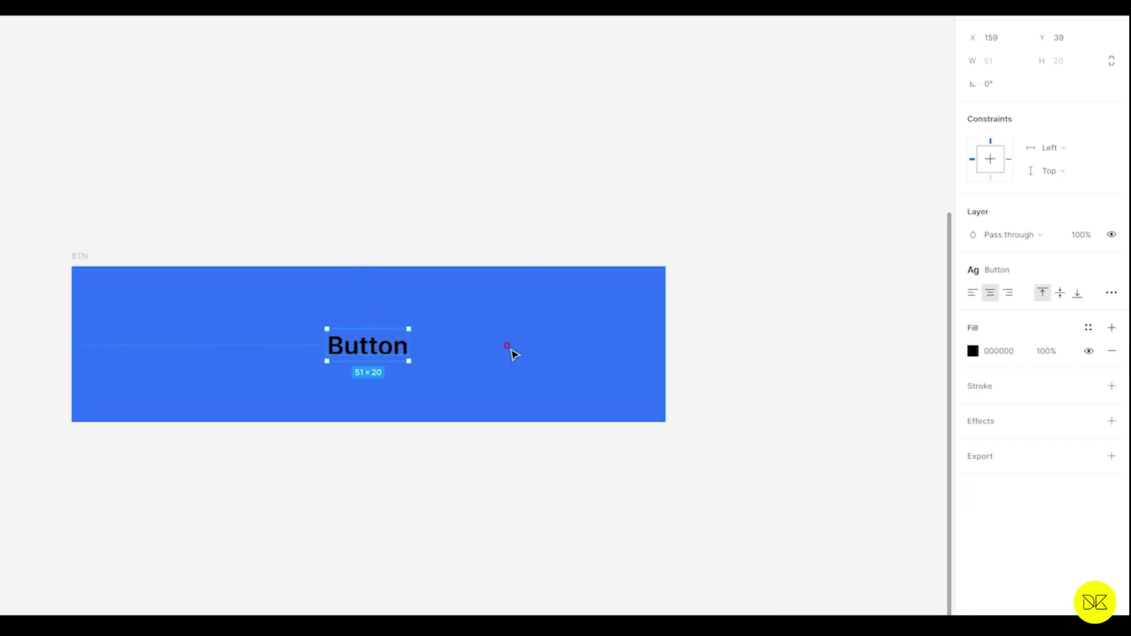
left_click(973, 351)
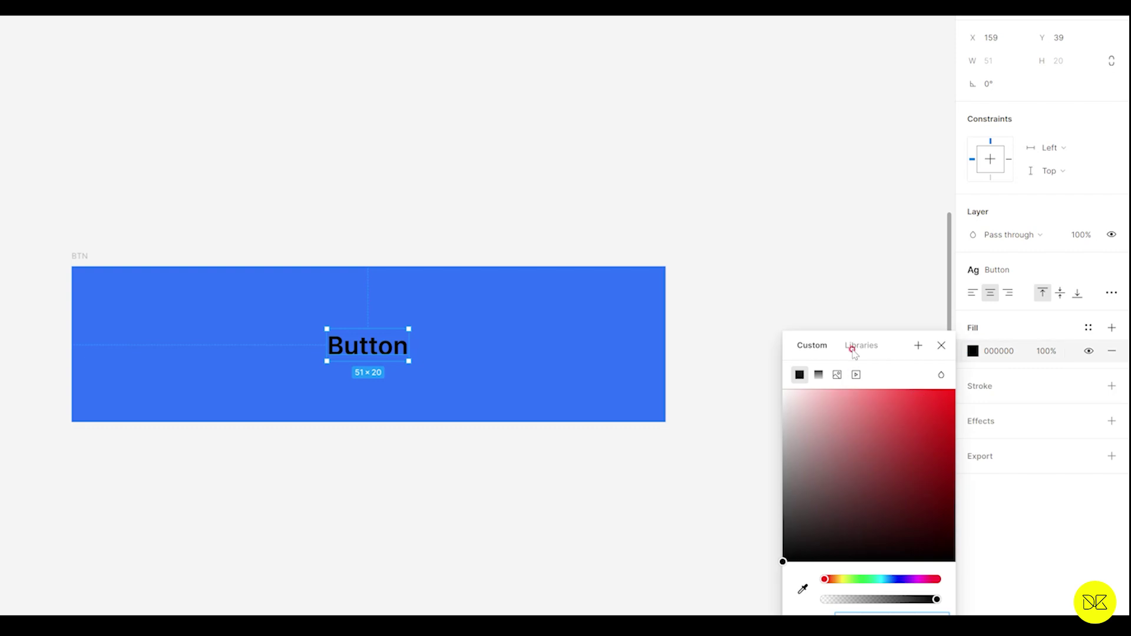
left_click(859, 346)
scroll(812, 476, "down", 5)
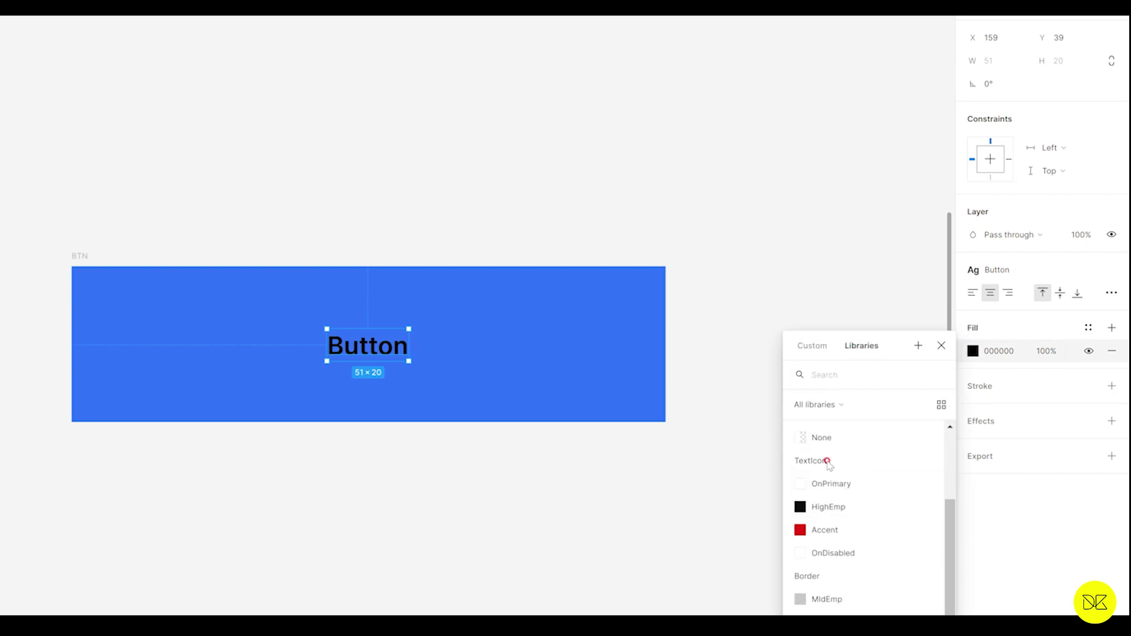
left_click(854, 483)
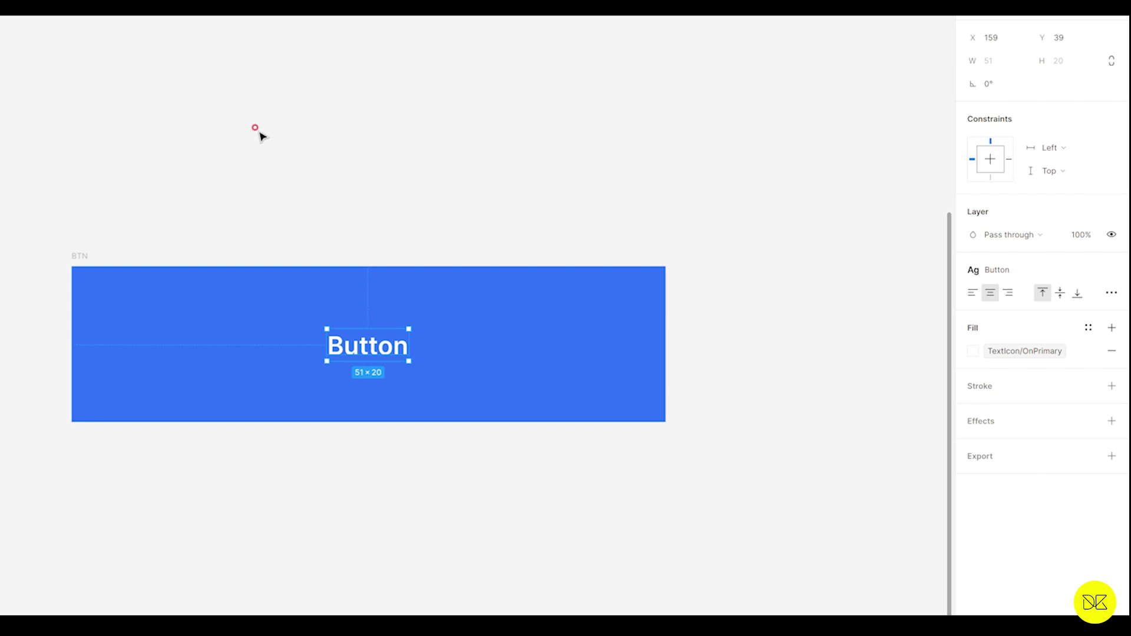
left_click(272, 183)
- Add auto layout to the BTN frame and set its vertical padding to 16
scroll(282, 222, "down", 1)
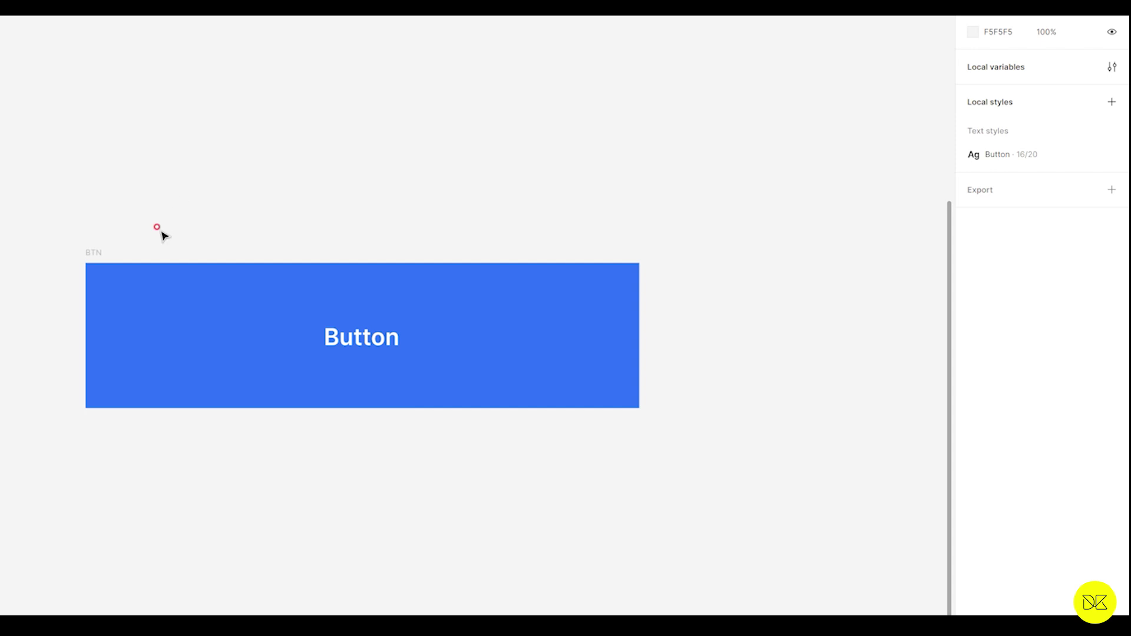
left_click(95, 251)
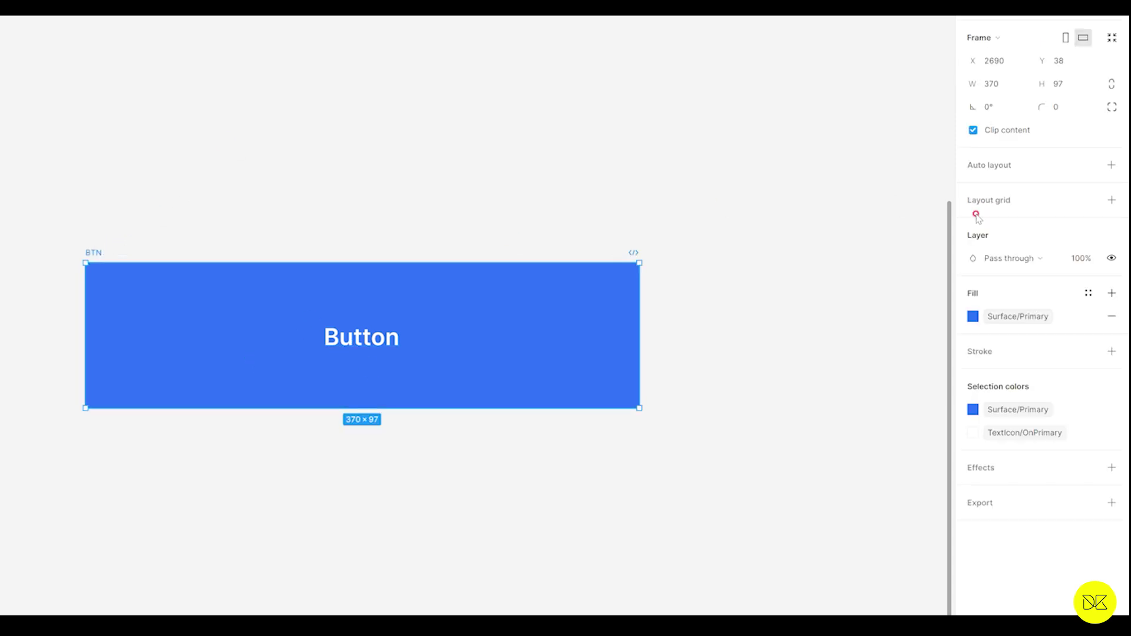
left_click(1111, 166)
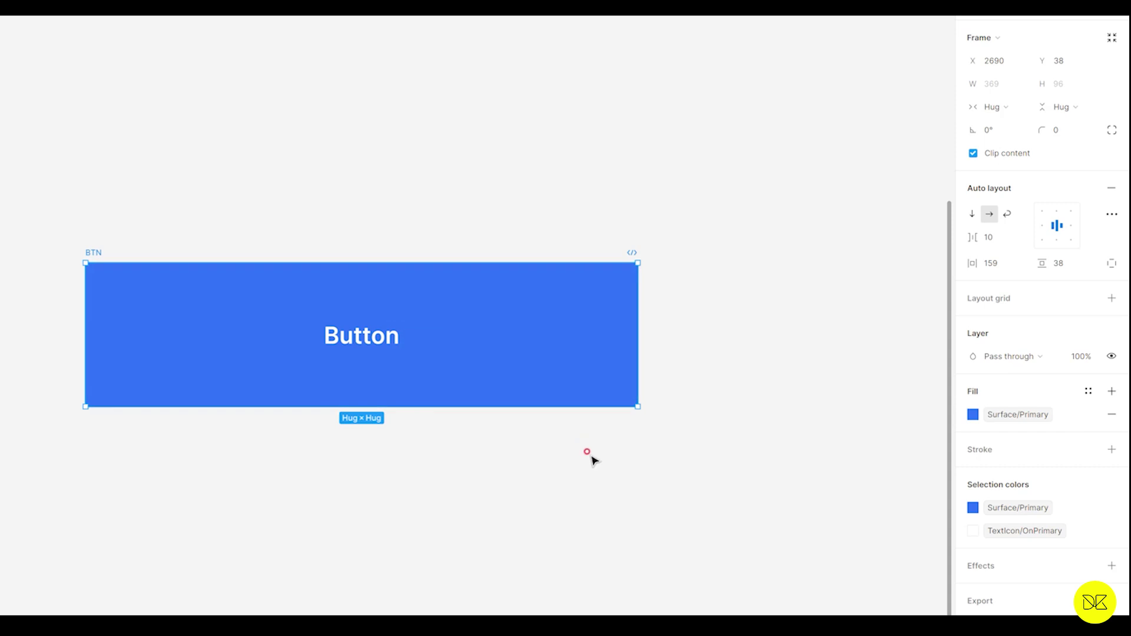
left_click(1097, 107)
left_click(495, 356)
left_click(1058, 268)
type("16")
key("Return")
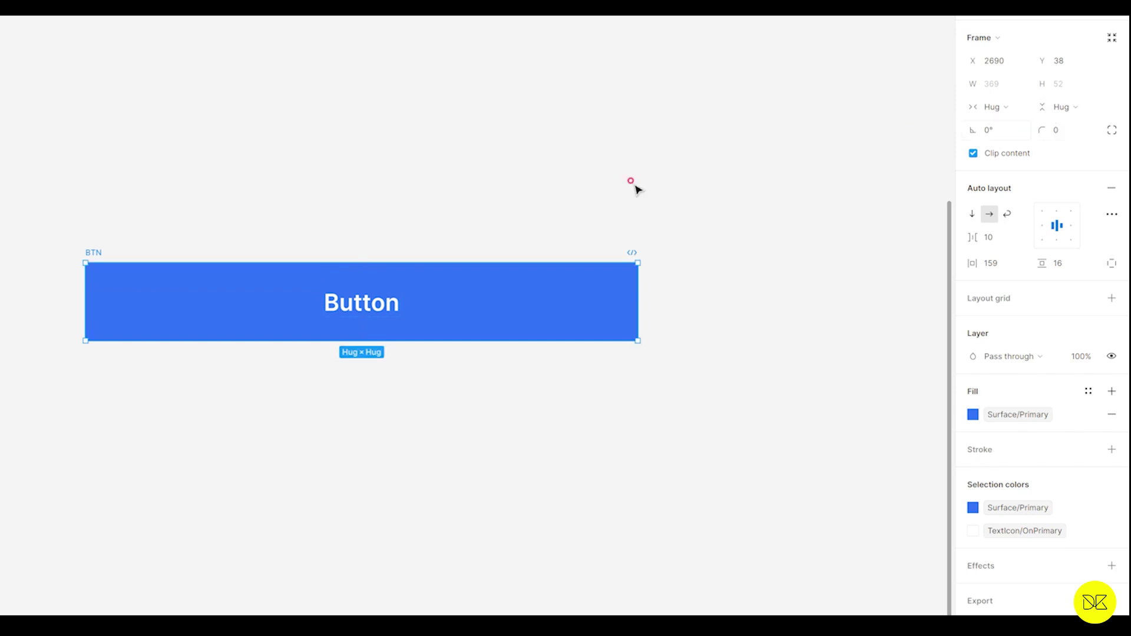
- Try a line break after "Butt" in the Button label to test how the frame resizes
double_click(370, 301)
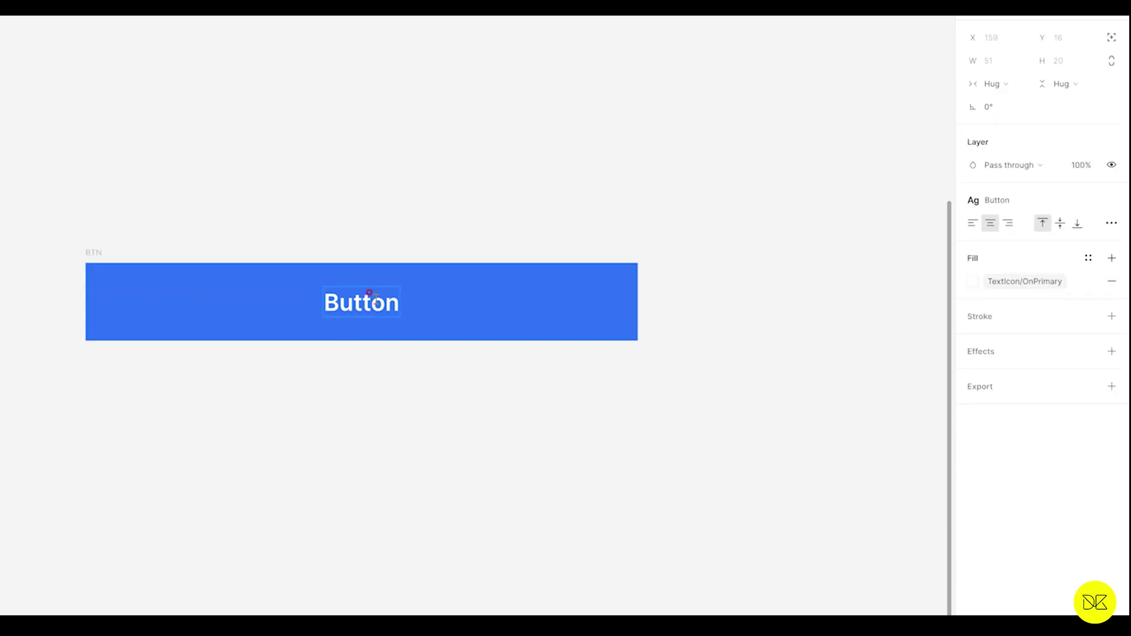
key("Return")
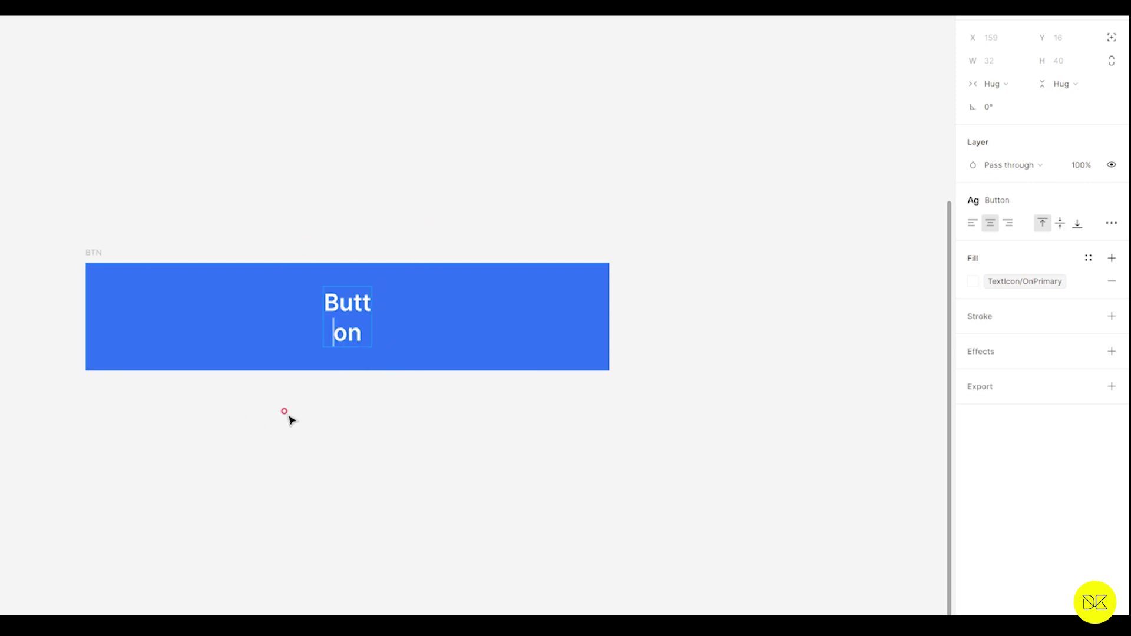
key("Escape")
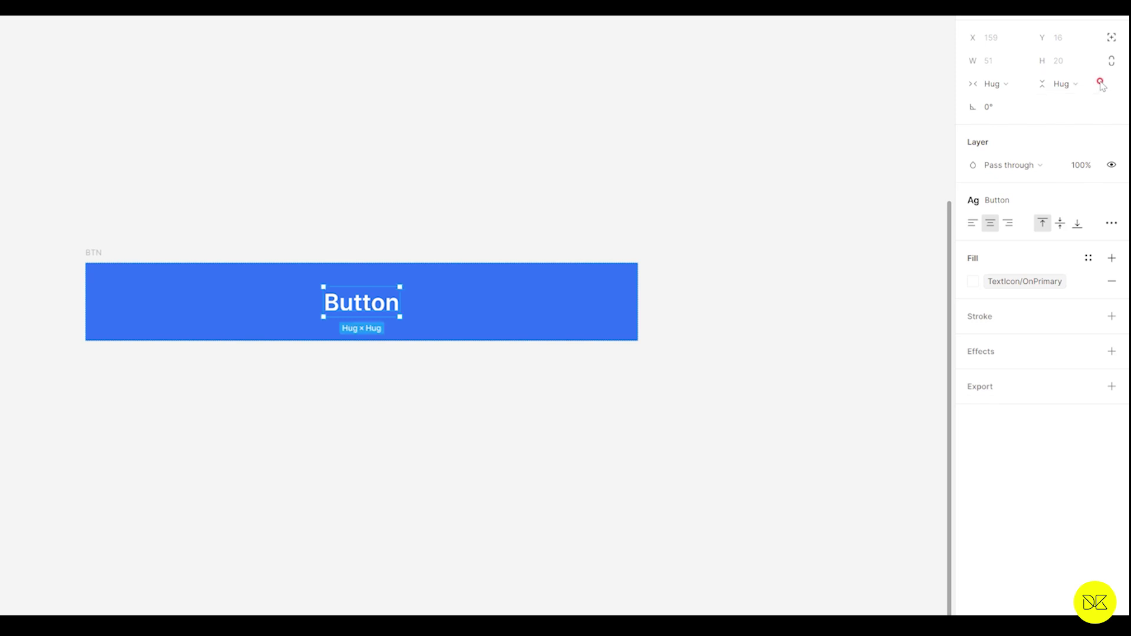
- Narrow the BTN frame to a fixed width of 275 and set its corner radius to 10
left_click(1097, 84)
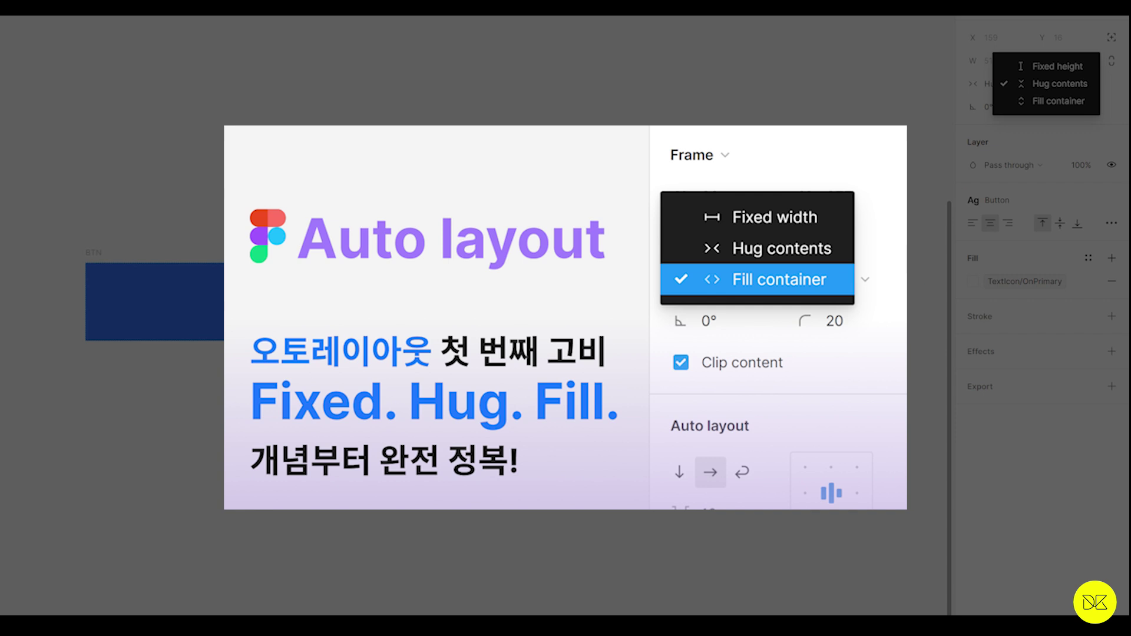
left_click(572, 281)
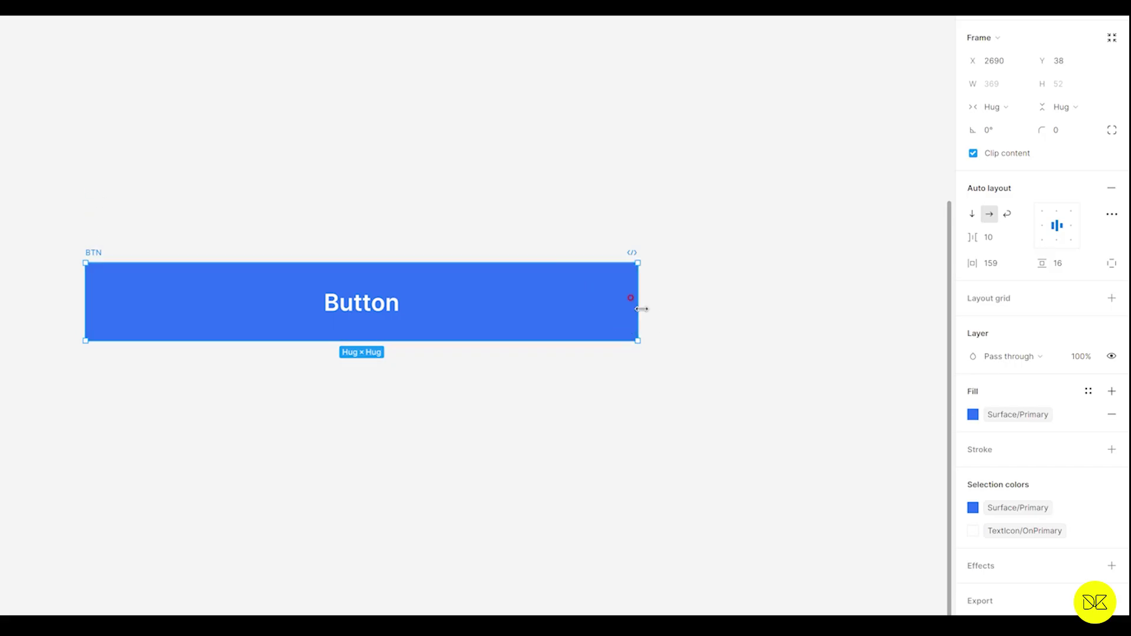
left_click_drag(604, 302, 462, 303)
left_click(1068, 130)
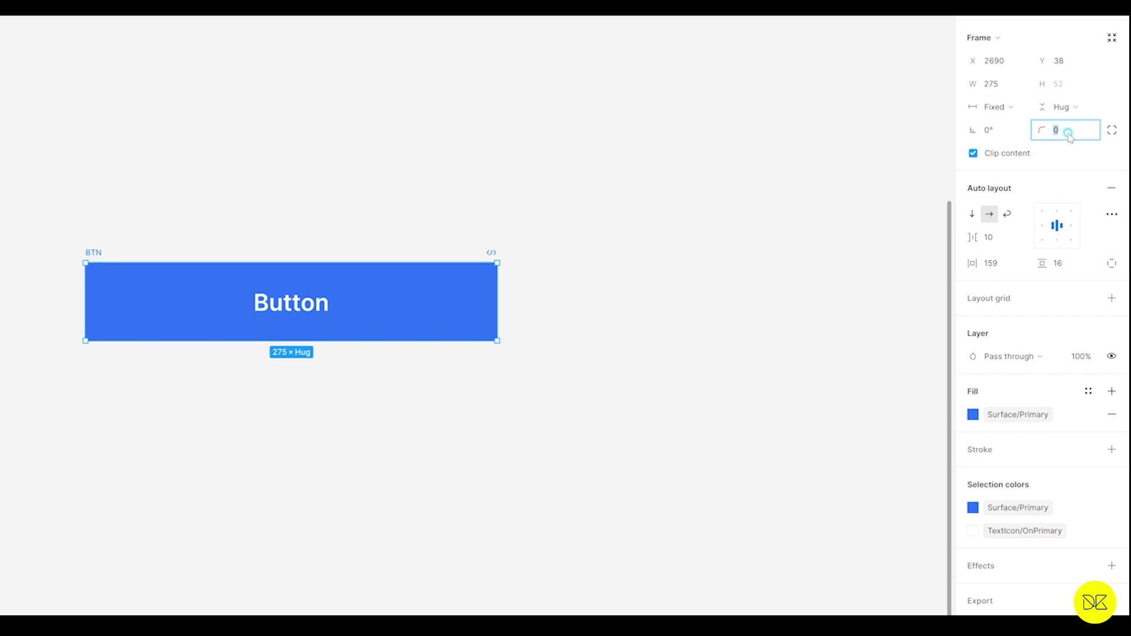
type("10")
key("Return")
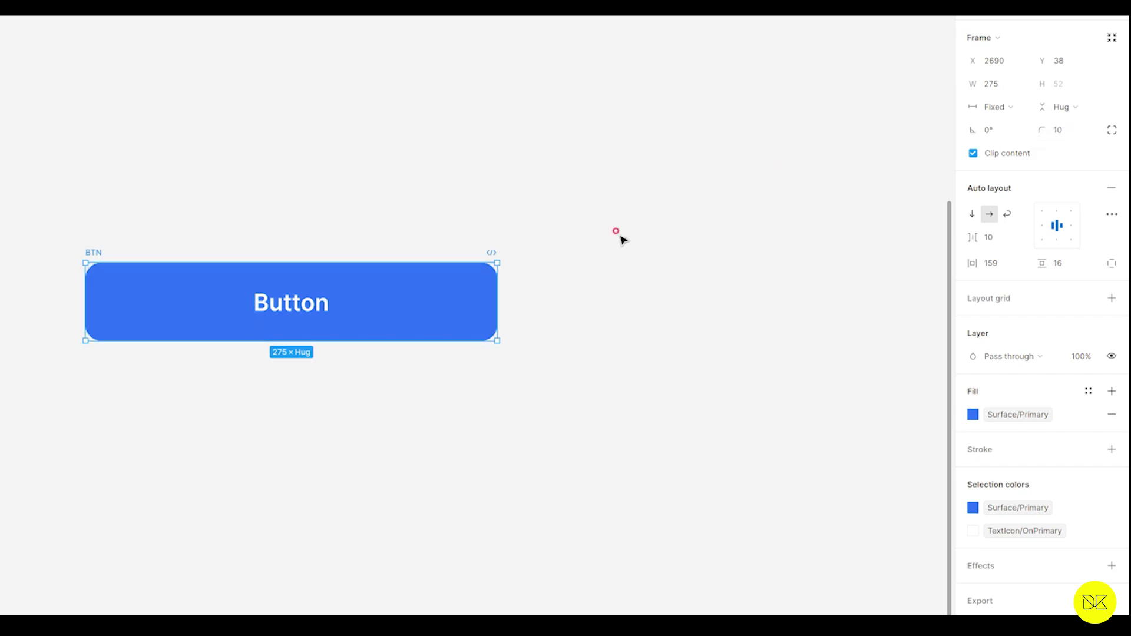
left_click(529, 377)
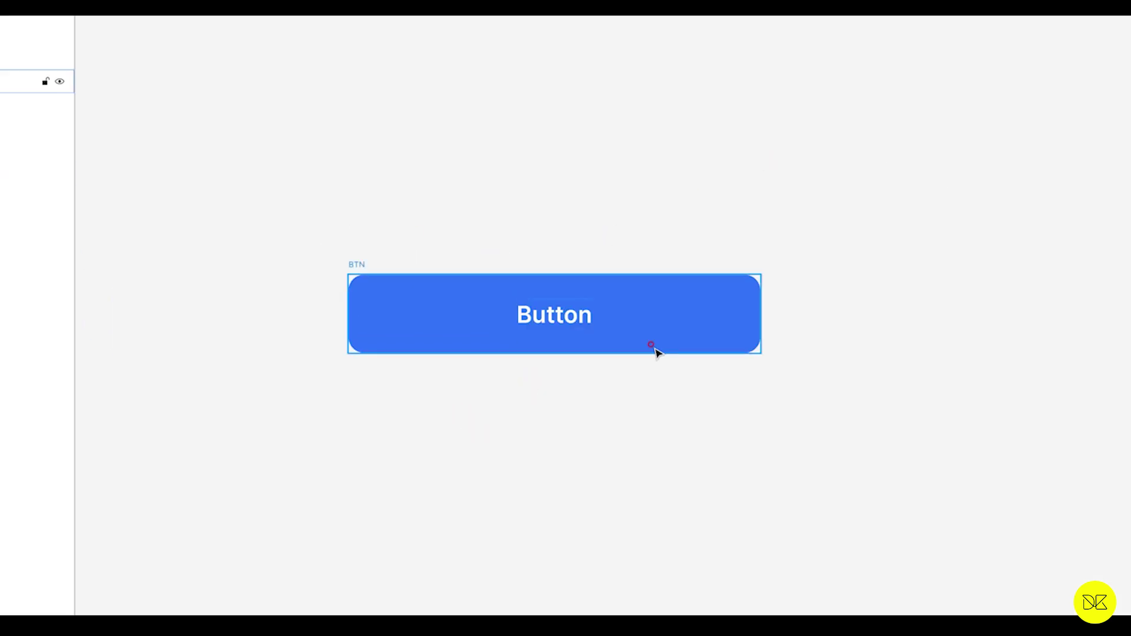
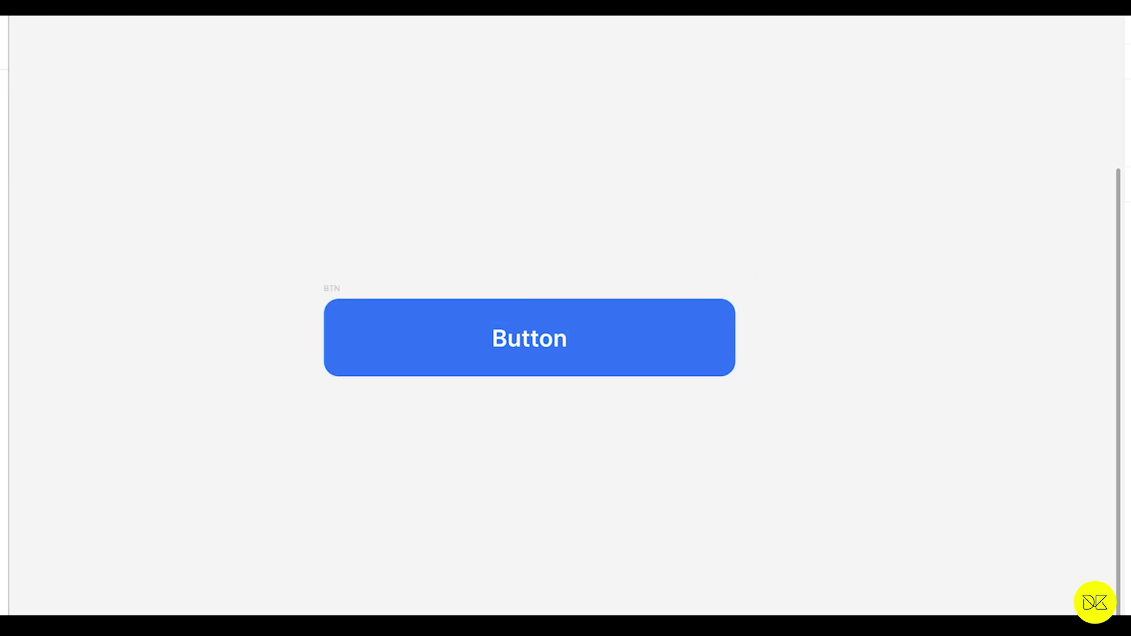
- Draw a frame of about 338 × 116 around the blue button and name it mobile BTN
mouse_move(272, 243)
left_mouse_down()
mouse_move(796, 434)
mouse_move(779, 417)
left_mouse_up()
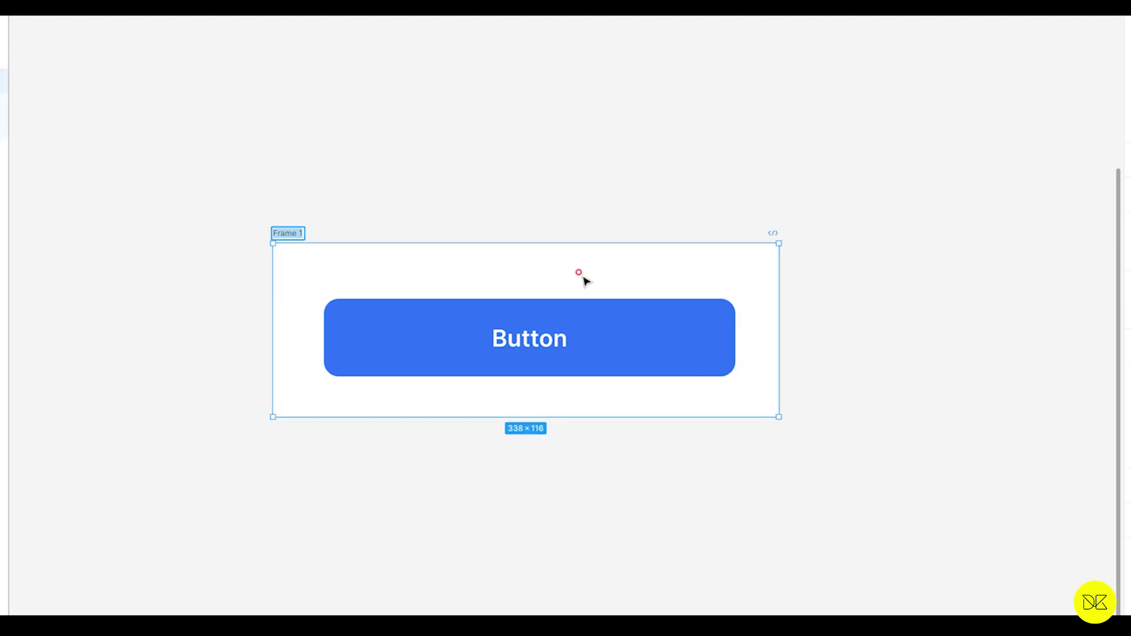
type("mobile BTN")
key("Return")
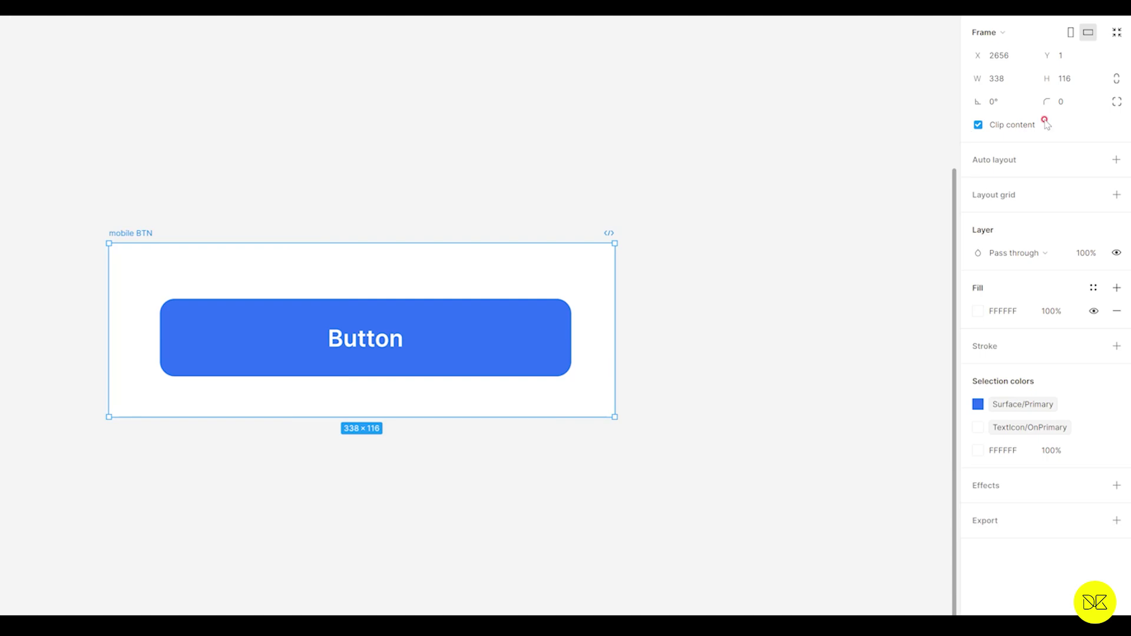
- Add auto layout to the mobile BTN frame and set its width to 360
left_click(1115, 166)
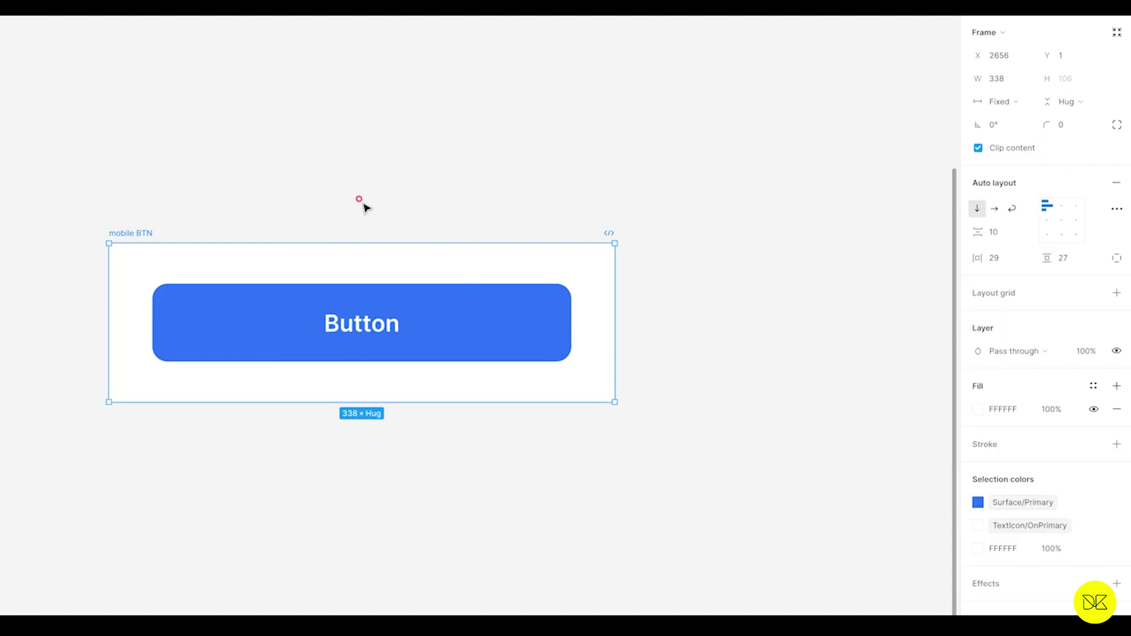
left_click(997, 78)
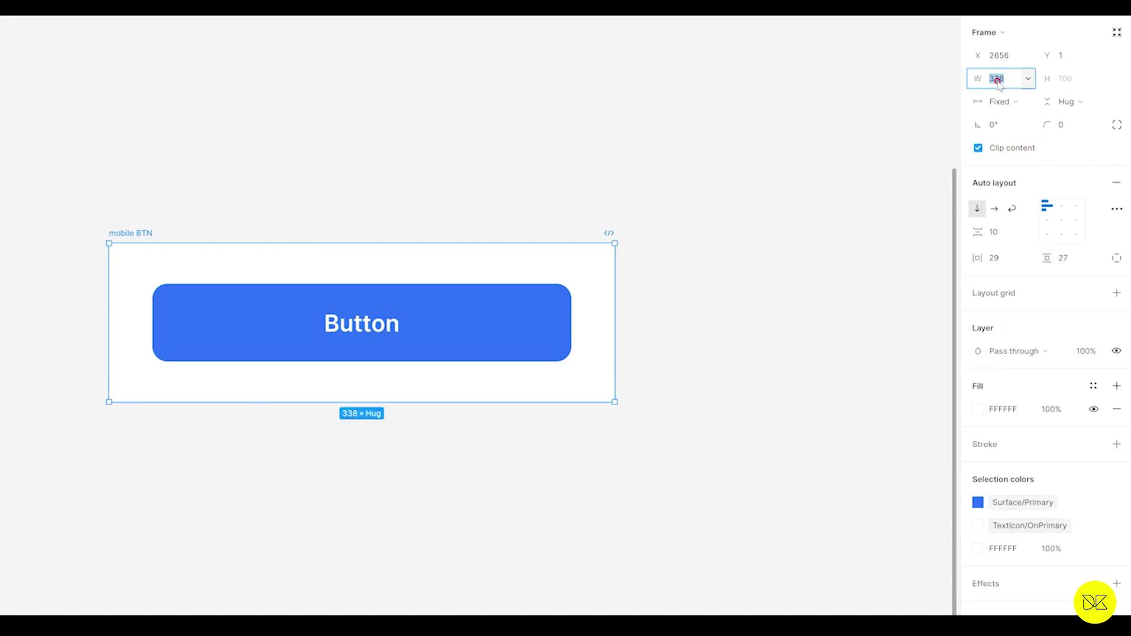
type("360")
key("Return")
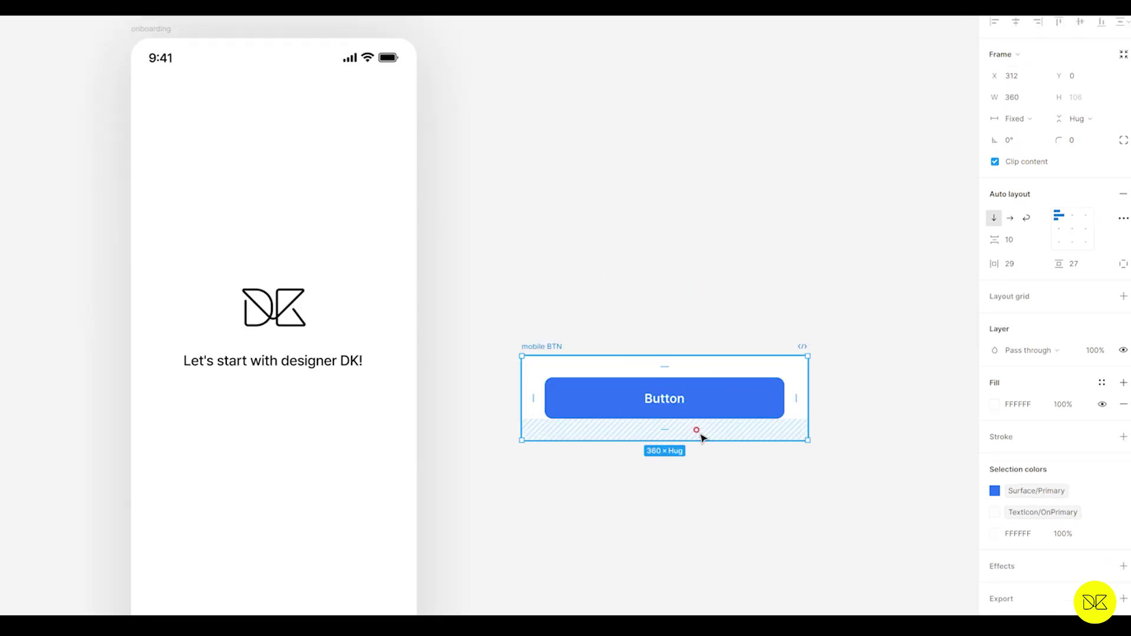
- Compare the mobile BTN frame's width with the onboarding screen and check the inner button's resizing settings
left_click(152, 29)
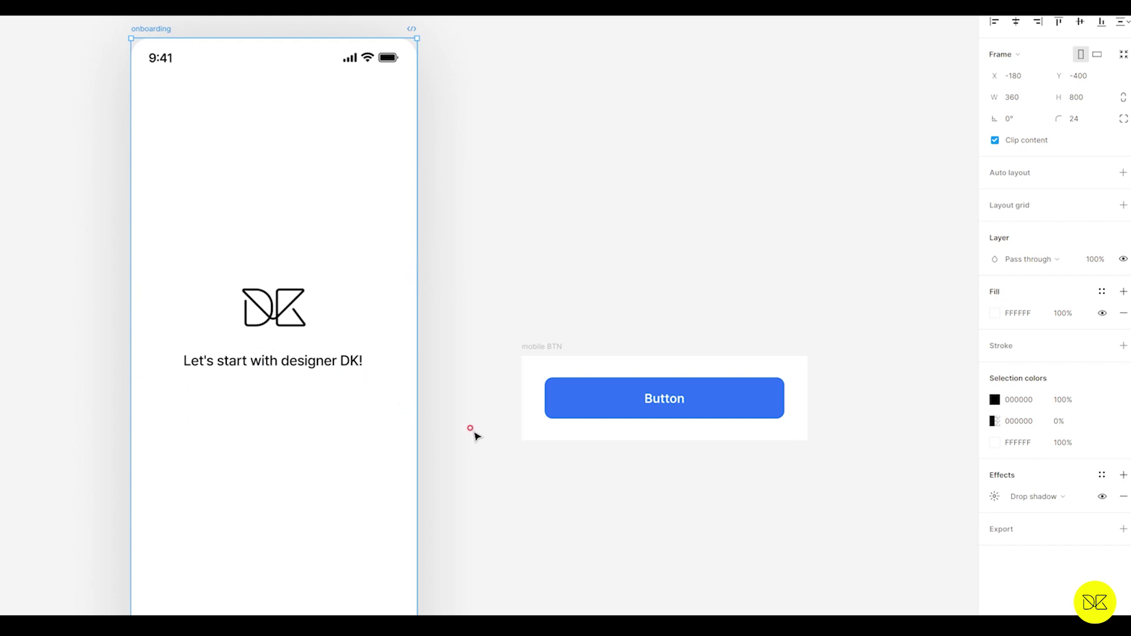
key("Tab")
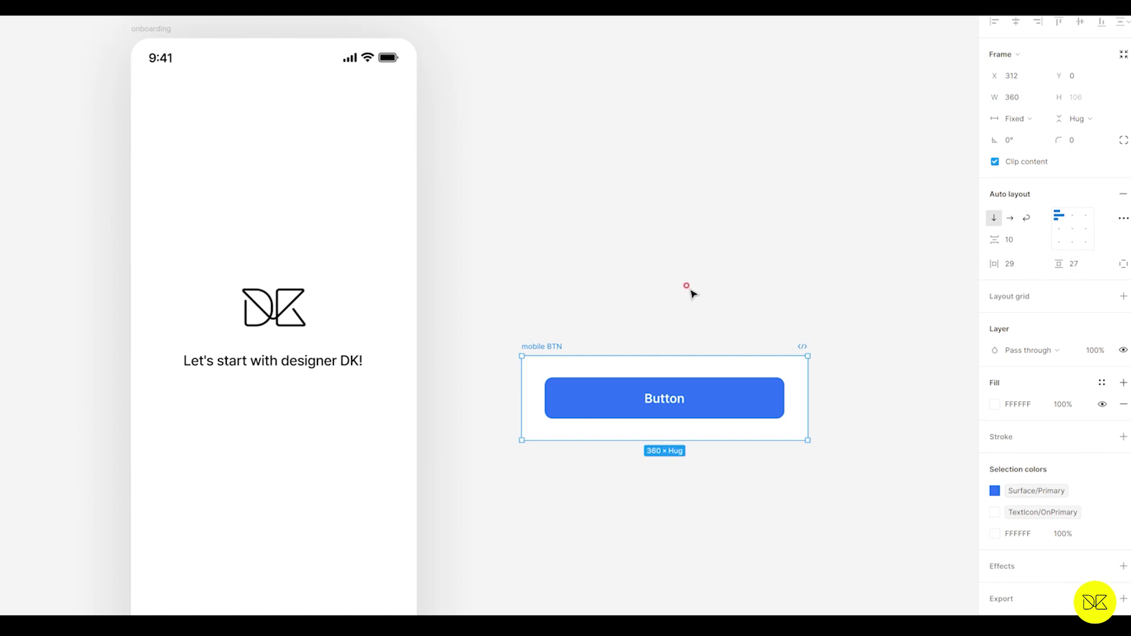
scroll(837, 412, "up", 3)
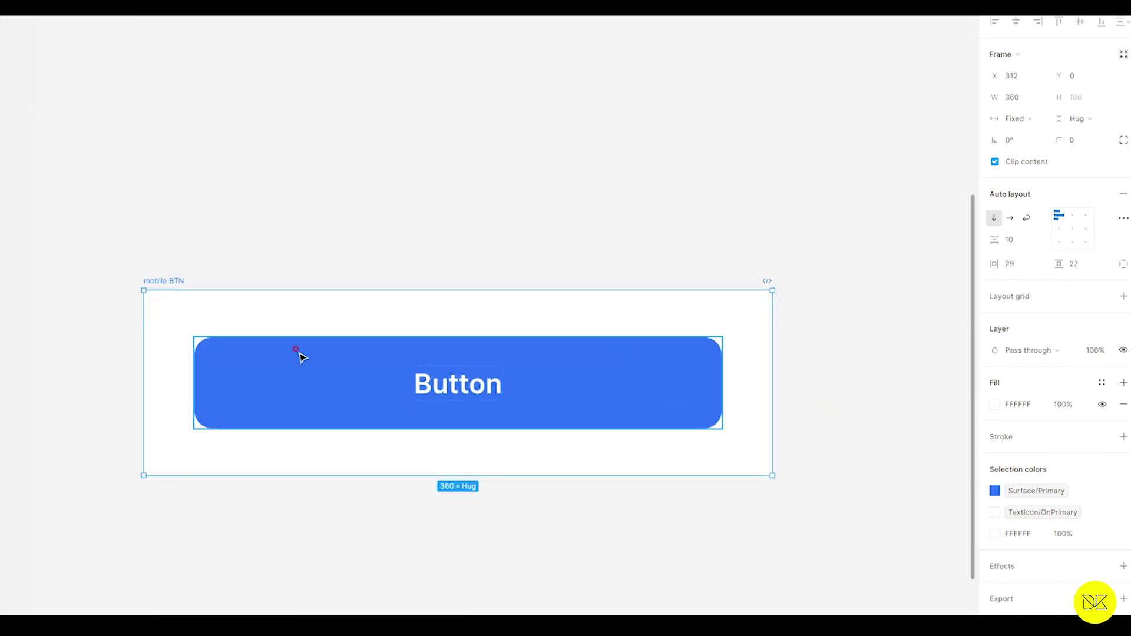
left_click(557, 392)
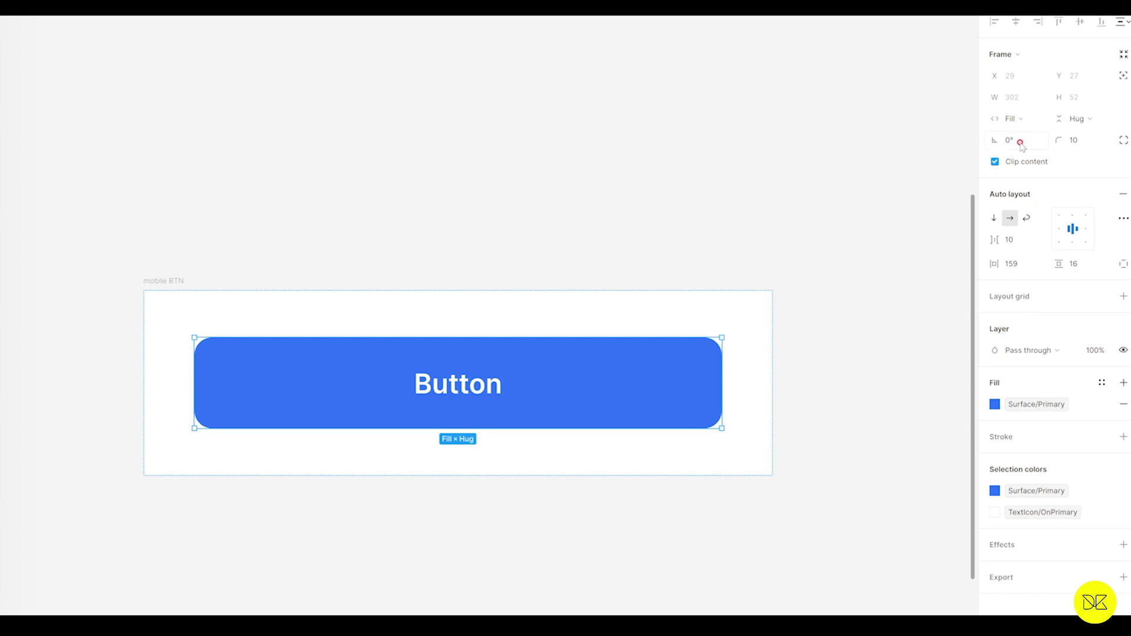
scroll(563, 334, "down", 5)
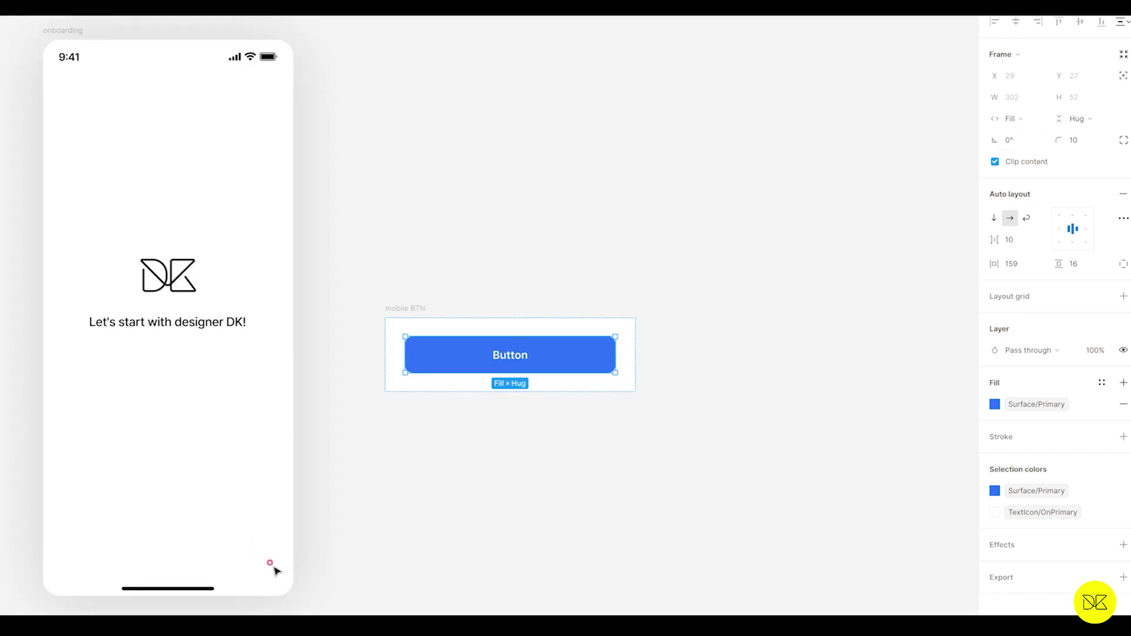
scroll(581, 331, "up", 5)
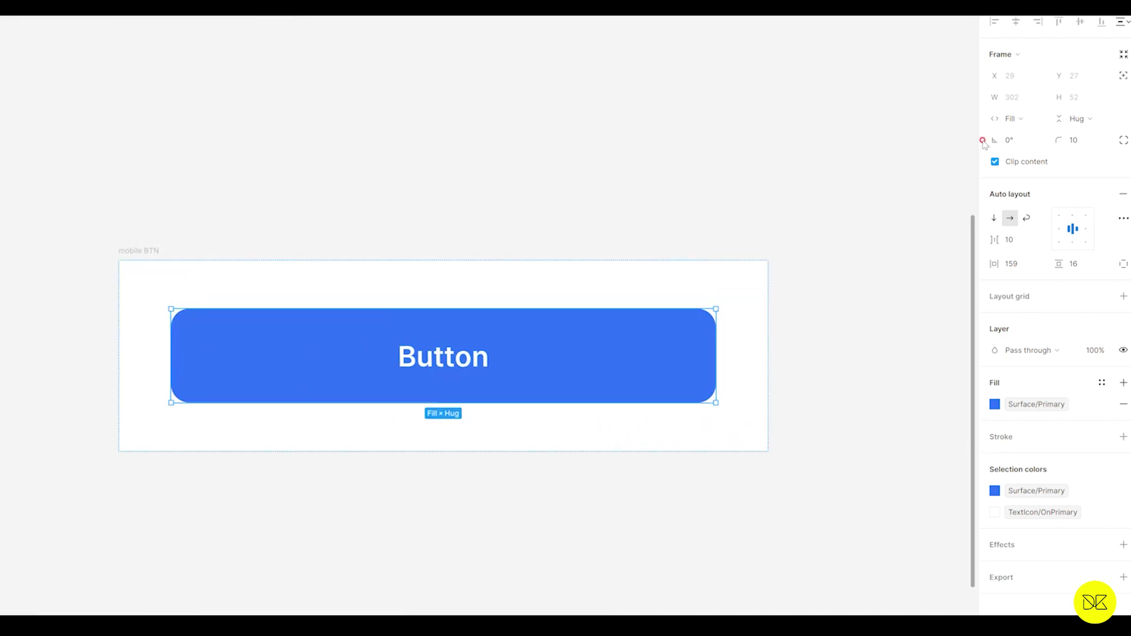
key("alt")
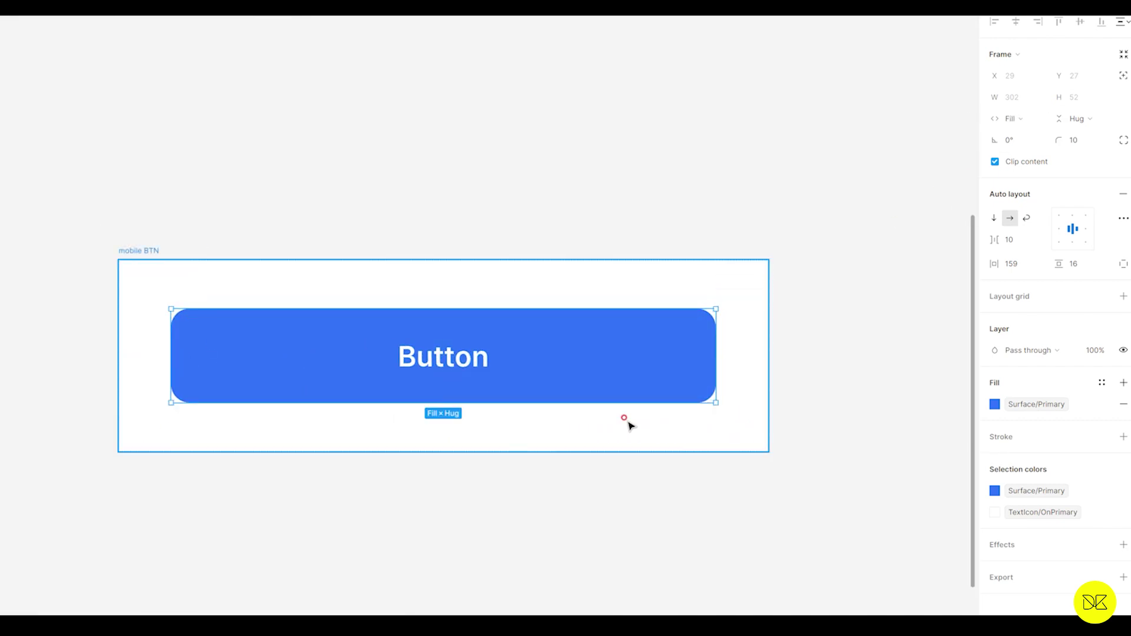
- Set the mobile BTN frame's horizontal padding to 16 and its vertical padding to 14
left_click(146, 253)
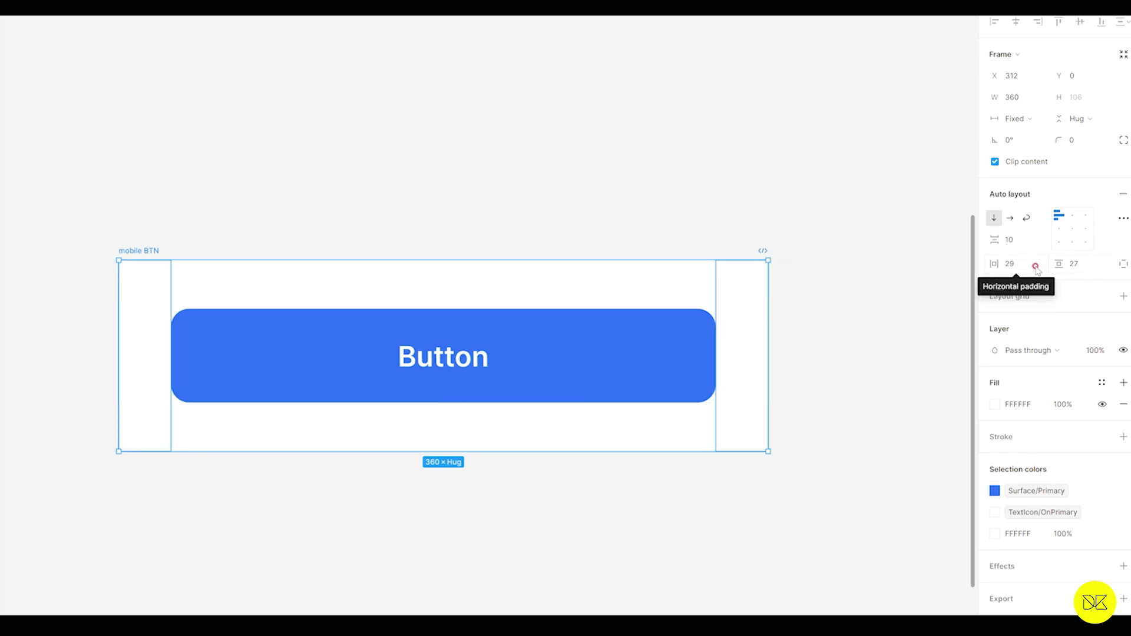
left_click(995, 266)
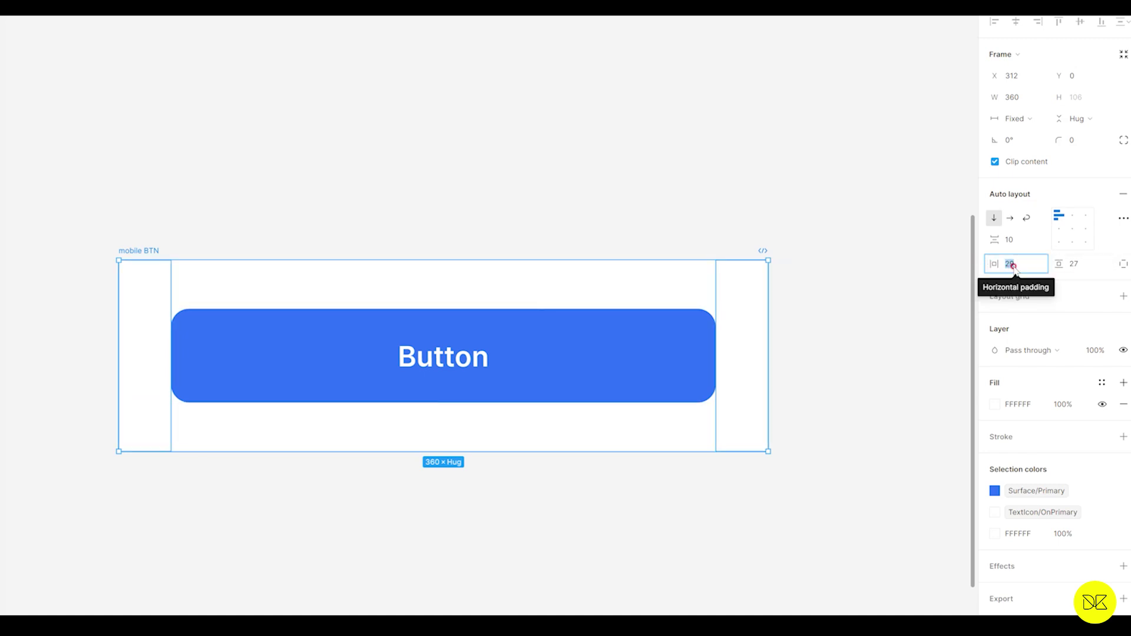
type("16")
key("Return")
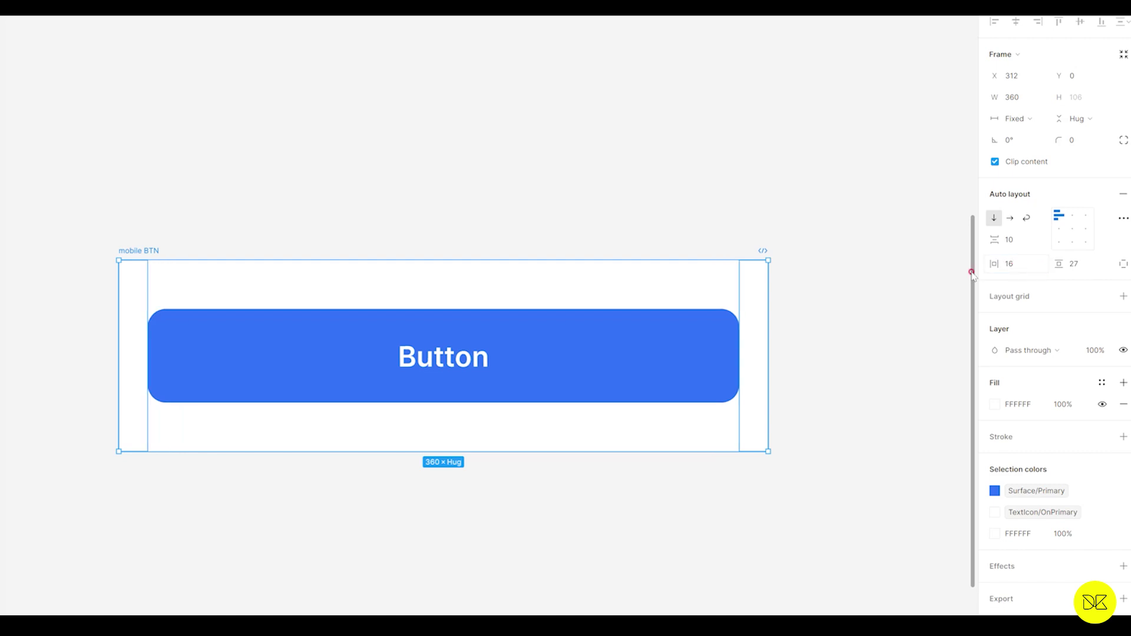
left_click(1085, 264)
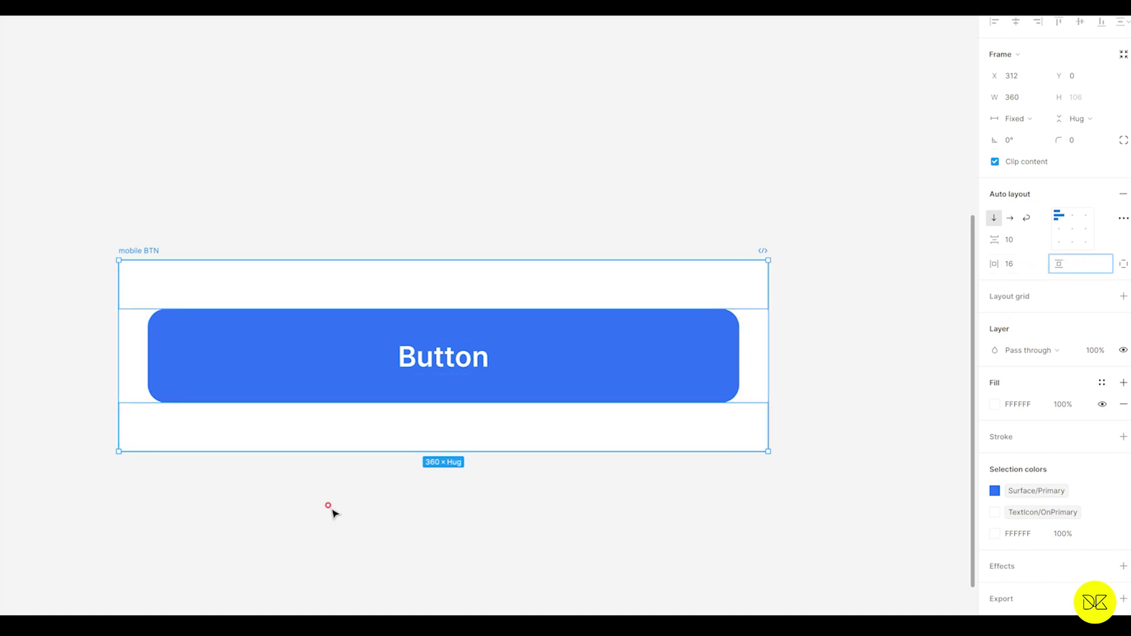
type("14")
key("Return")
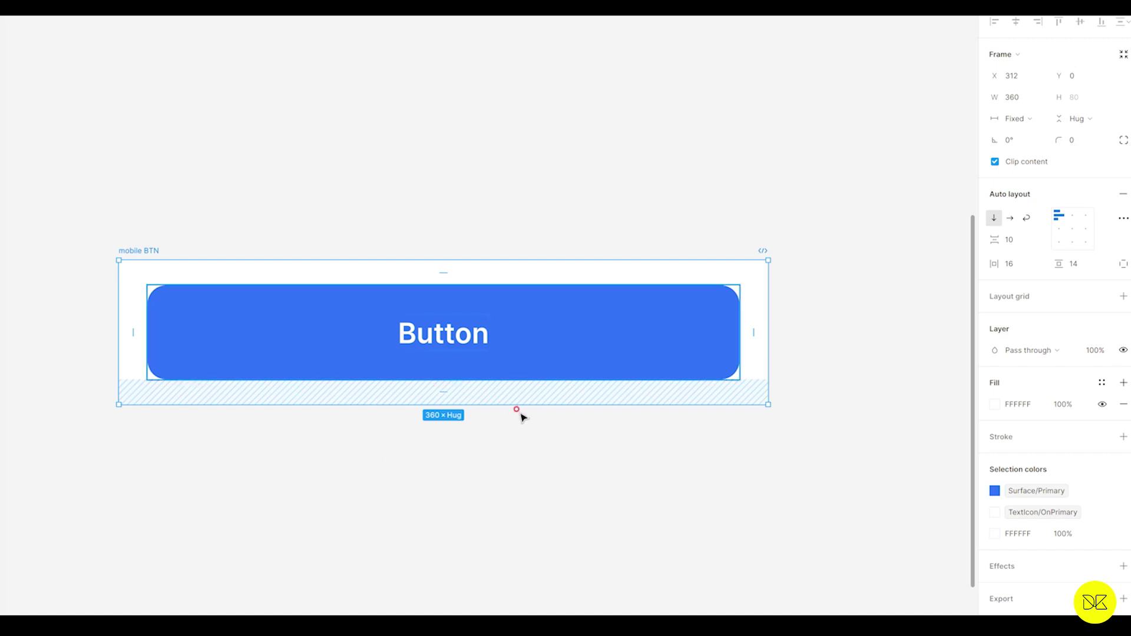
- Apply the Surface/None color variable to the mobile BTN frame's fill
left_click(995, 404)
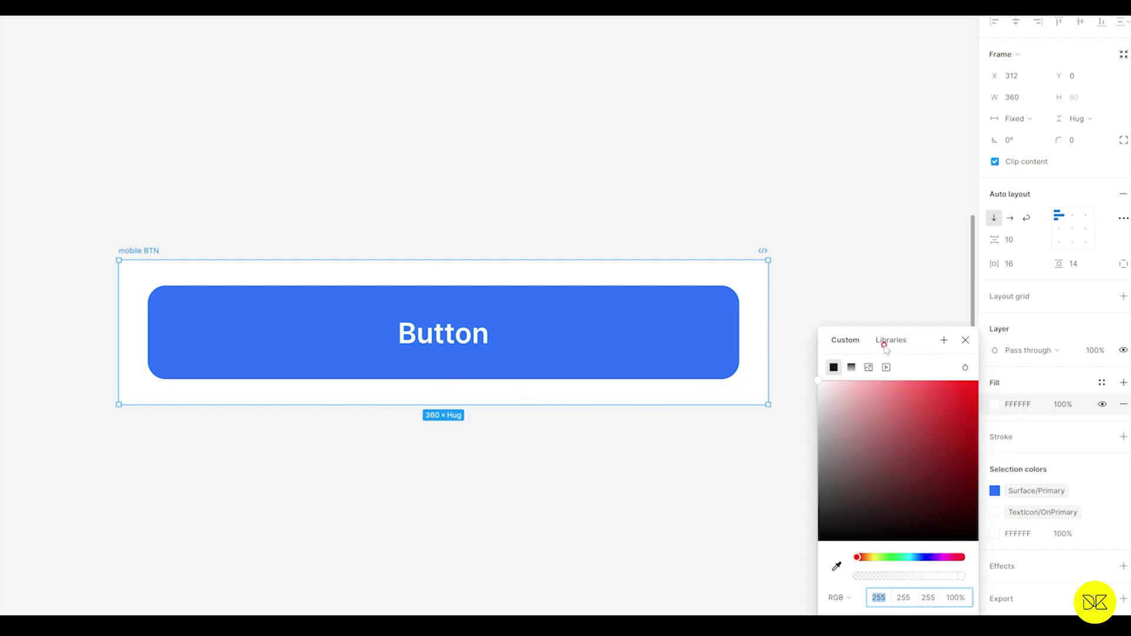
left_click(891, 341)
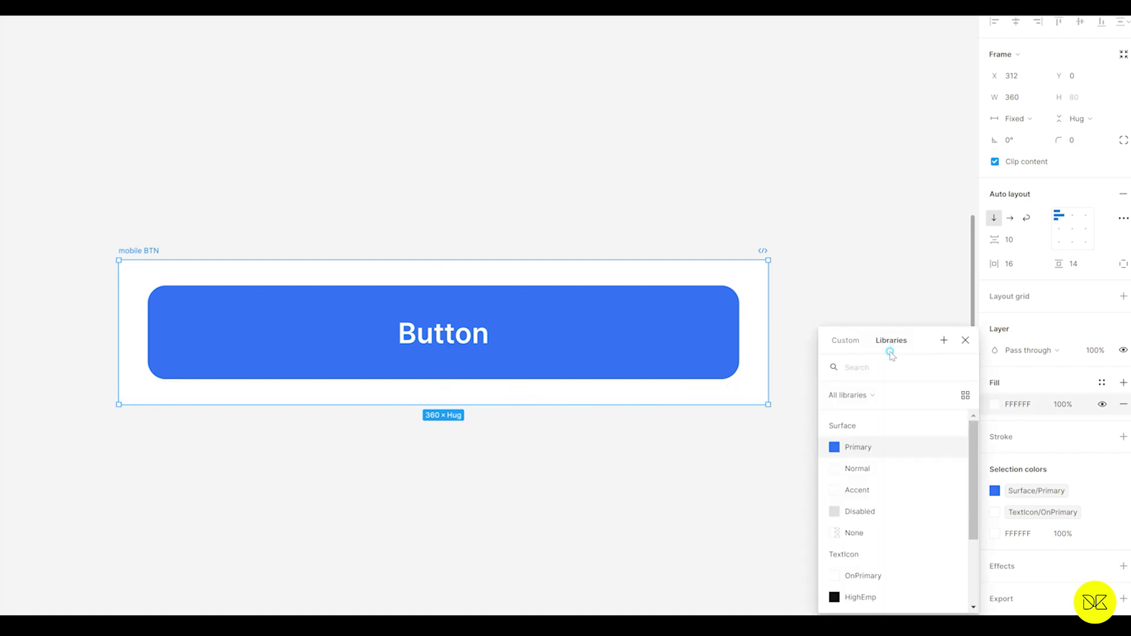
left_click(855, 534)
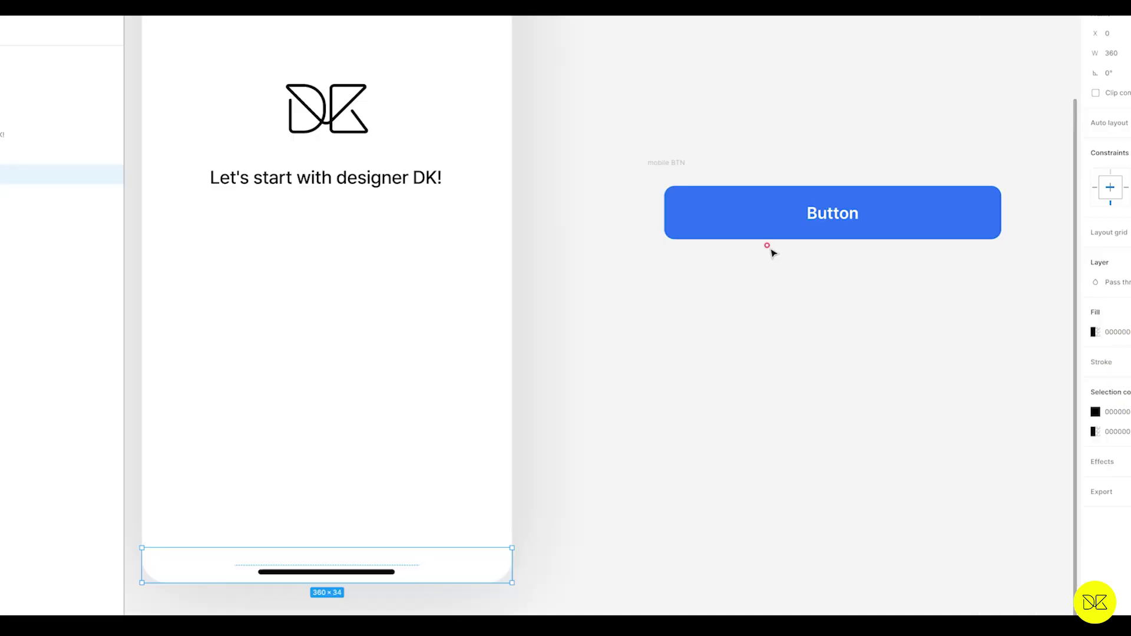
- Try the mobile BTN frame above the onboarding screen's home indicator and move it back out onto the empty canvas
left_click(678, 163)
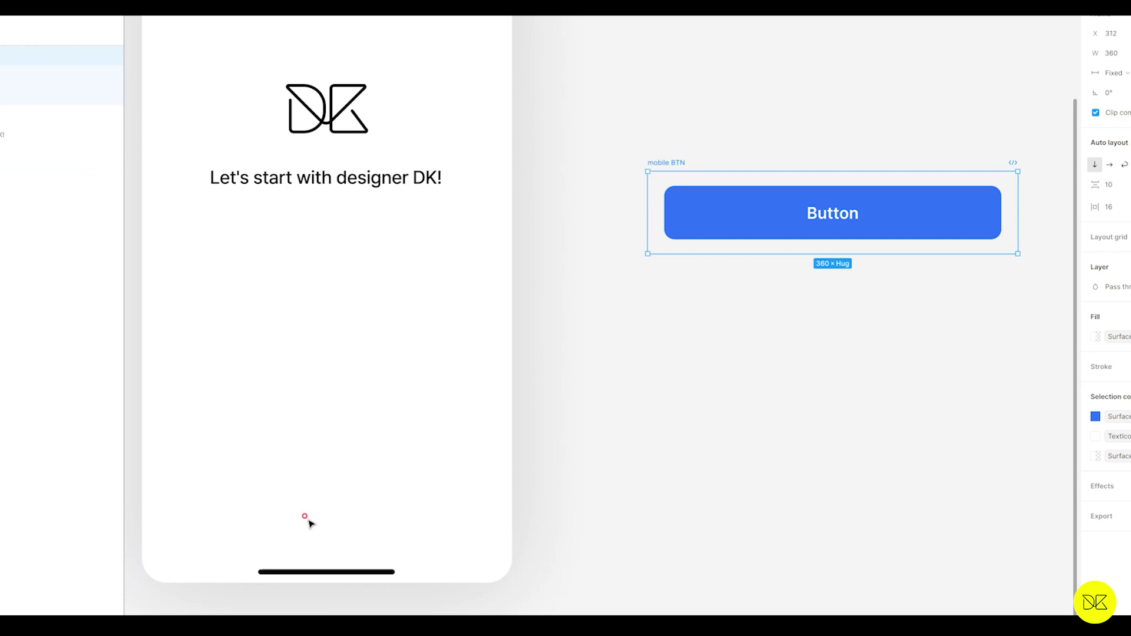
left_click_drag(677, 162, 217, 442)
scroll(476, 253, "up", 5)
scroll(476, 254, "up", 3)
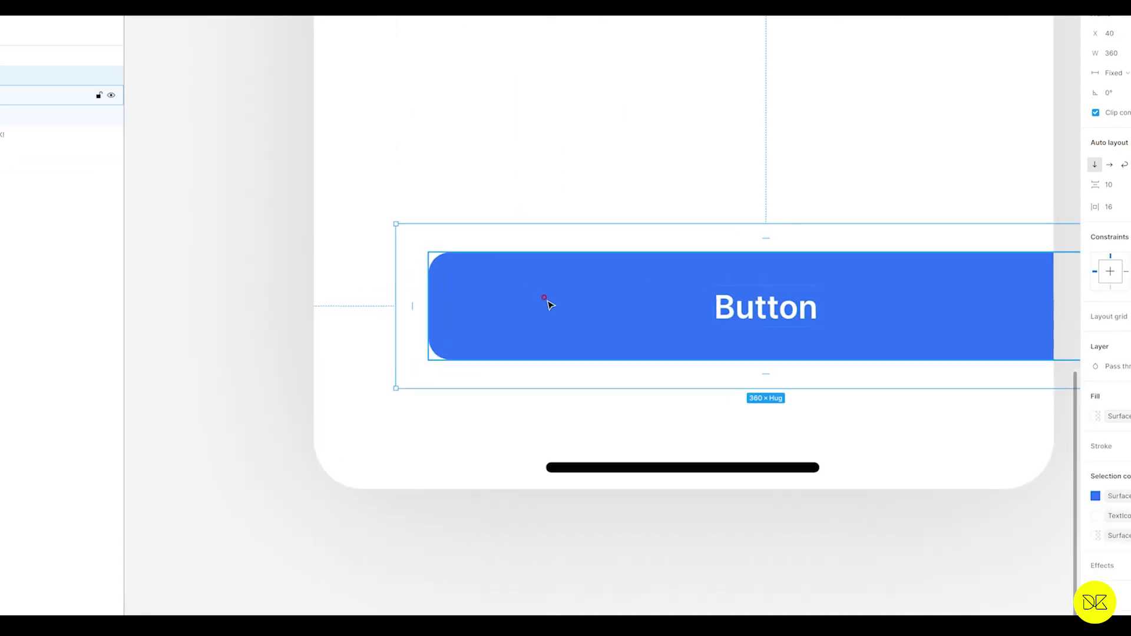
left_click_drag(548, 303, 465, 330)
scroll(725, 551, "down", 3)
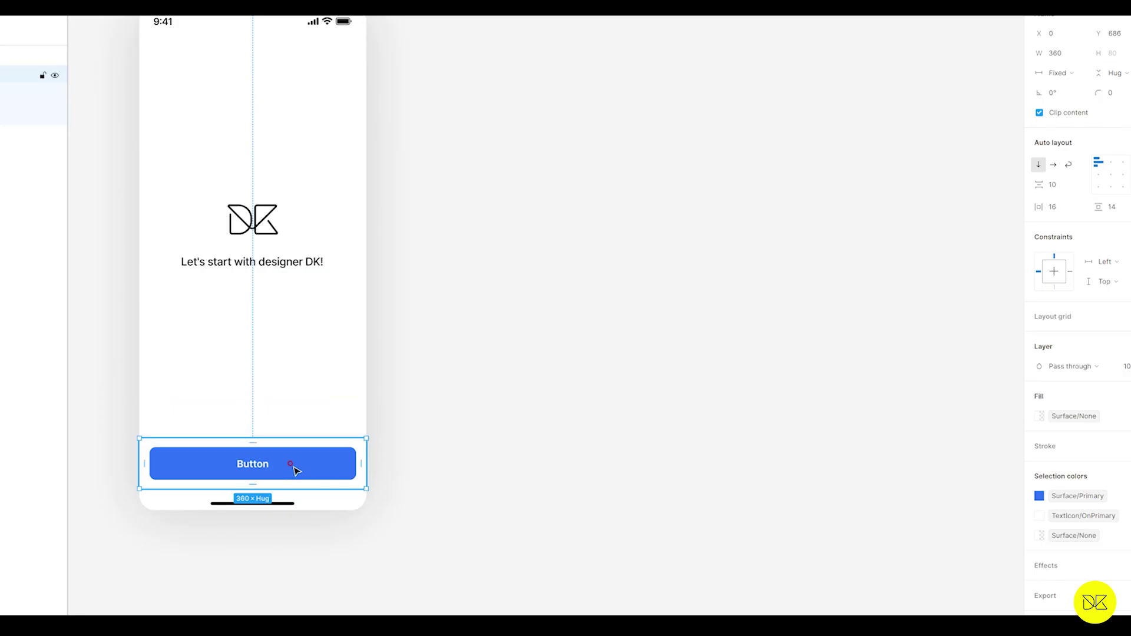
left_click_drag(292, 467, 639, 195)
scroll(648, 197, "up", 3)
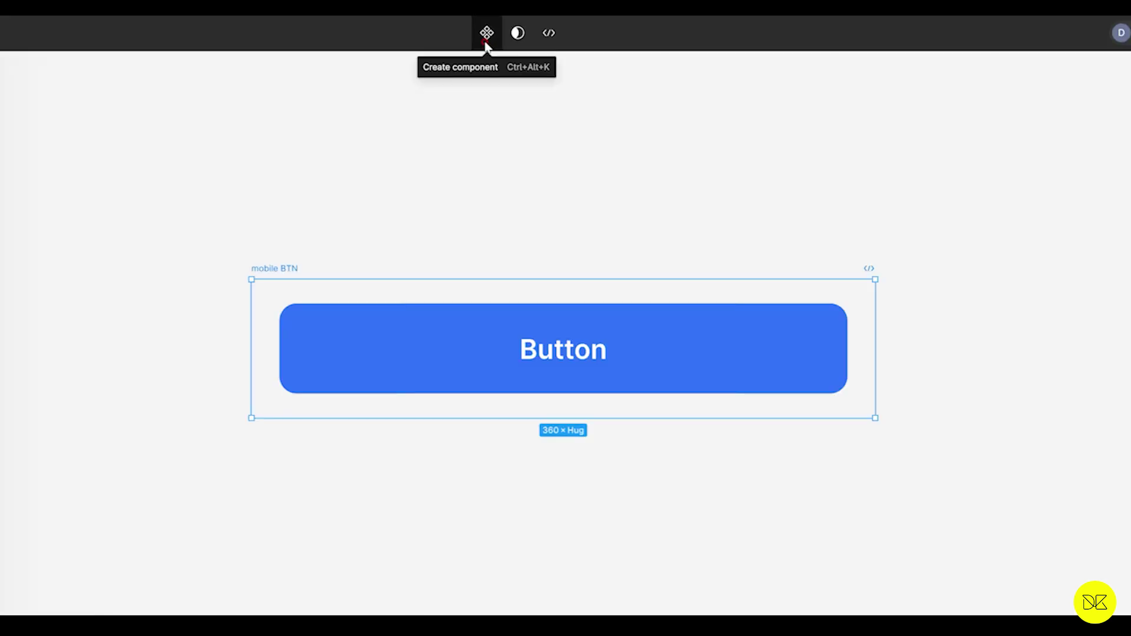
- Turn the mobile BTN frame into a component and add a second variant to it
left_click(486, 35)
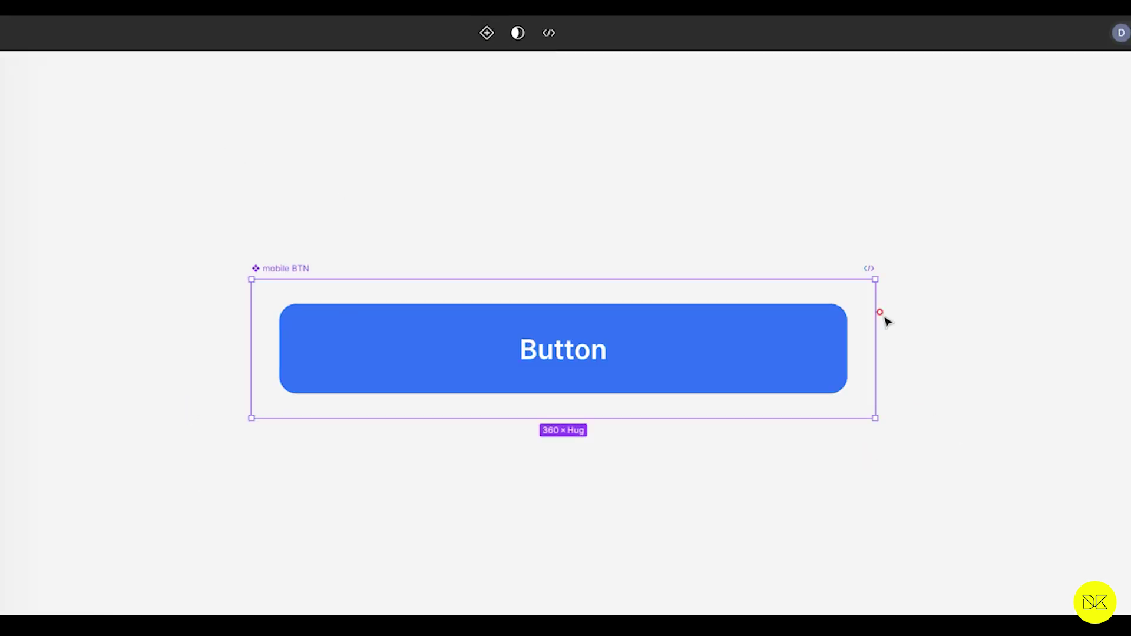
left_click(487, 36)
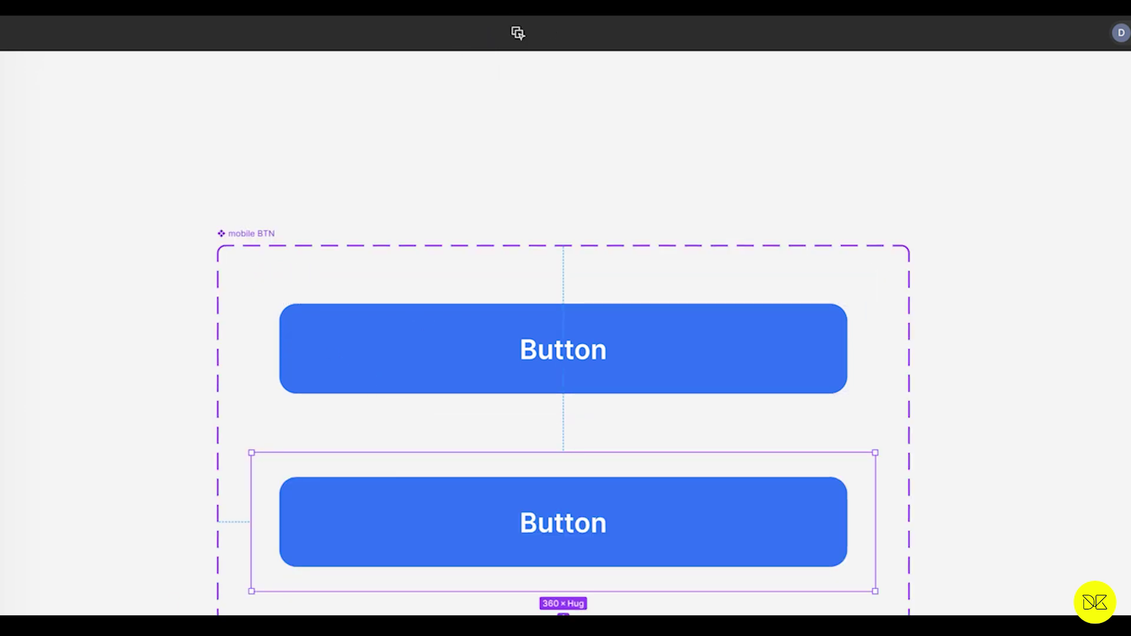